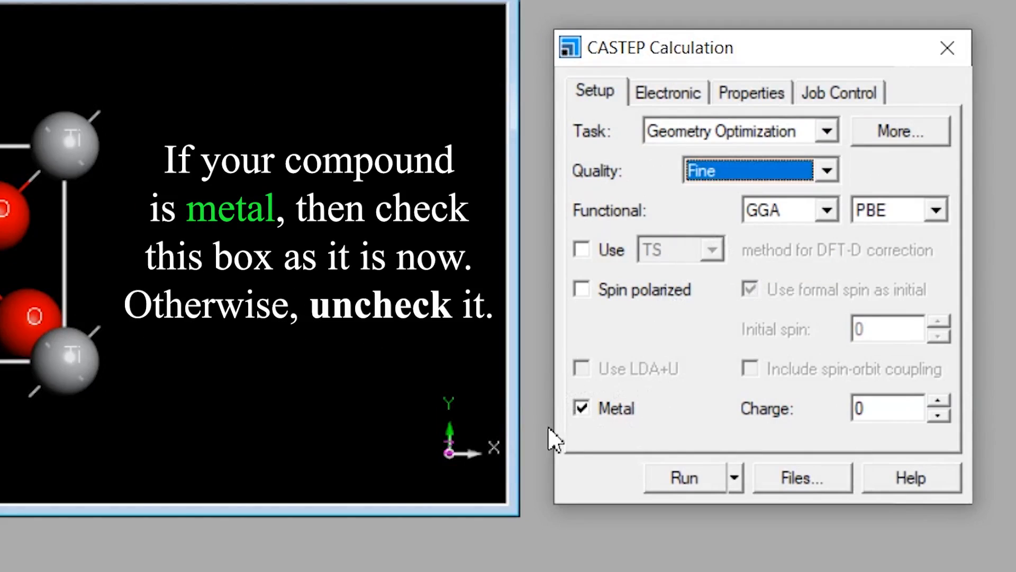
Turn off the Metal option and enable cell optimization in the CASTEP geometry optimization settings.
{"action": "left_click", "coordinate": [581, 408]}
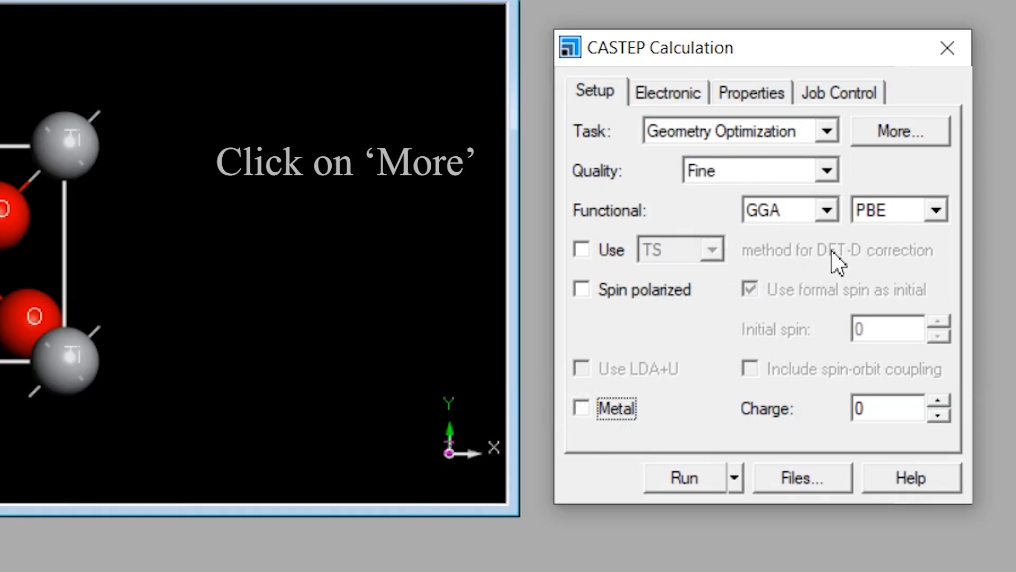
{"action": "left_click", "coordinate": [887, 139]}
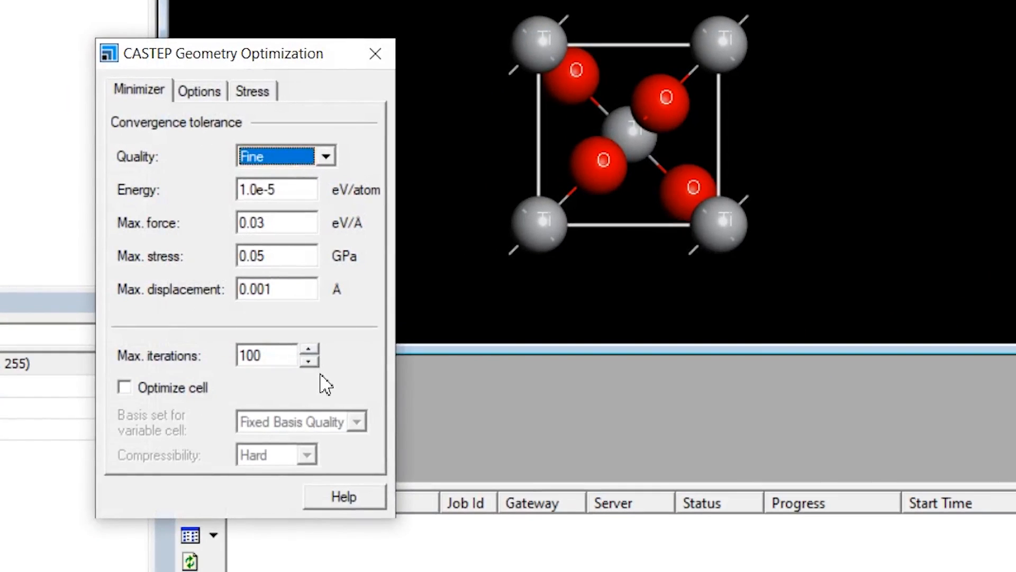
{"action": "left_click", "coordinate": [125, 387]}
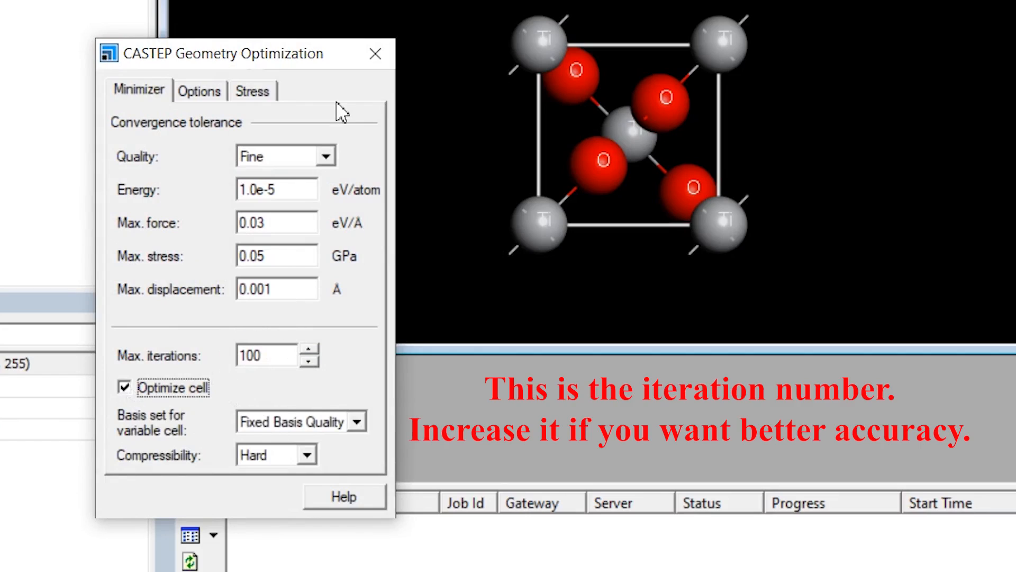
{"action": "left_click", "coordinate": [200, 92]}
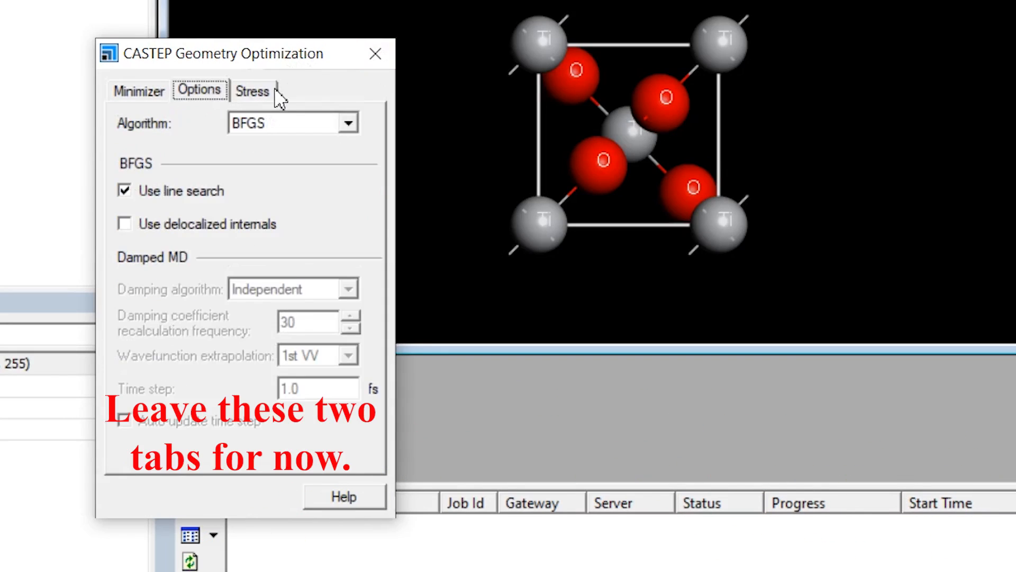
{"action": "left_click", "coordinate": [254, 91]}
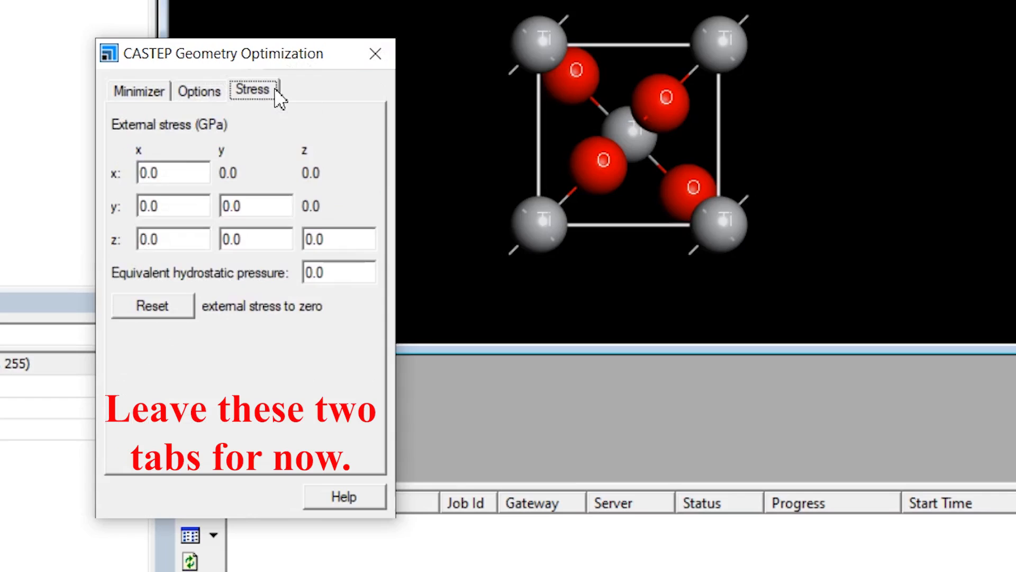
{"action": "left_click", "coordinate": [123, 93]}
{"action": "left_click", "coordinate": [375, 53]}
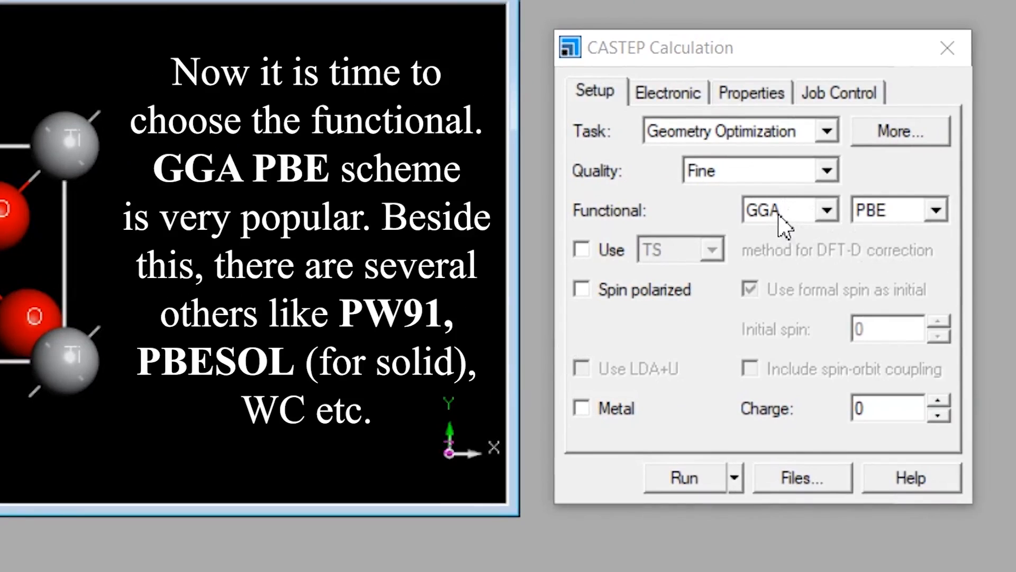
Try the LDA functional for the calculation and restore GGA with PBE.
{"action": "left_click", "coordinate": [914, 213]}
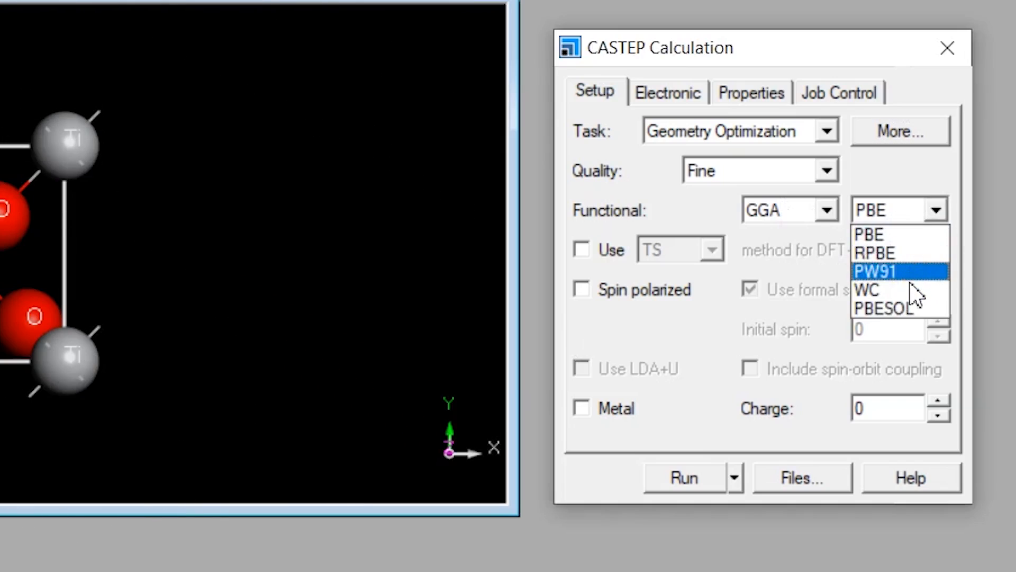
{"action": "left_click", "coordinate": [927, 236]}
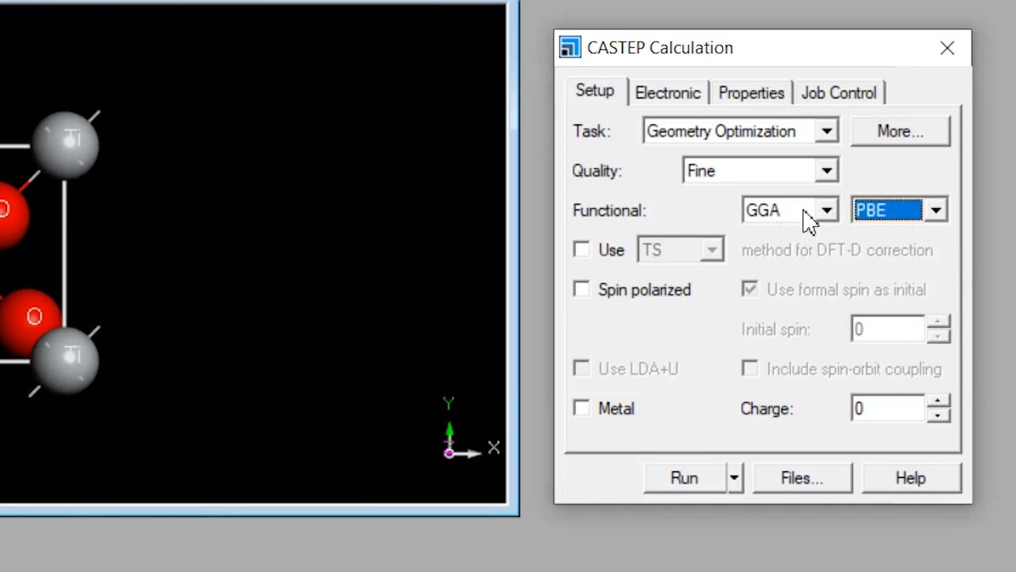
{"action": "left_click", "coordinate": [808, 218]}
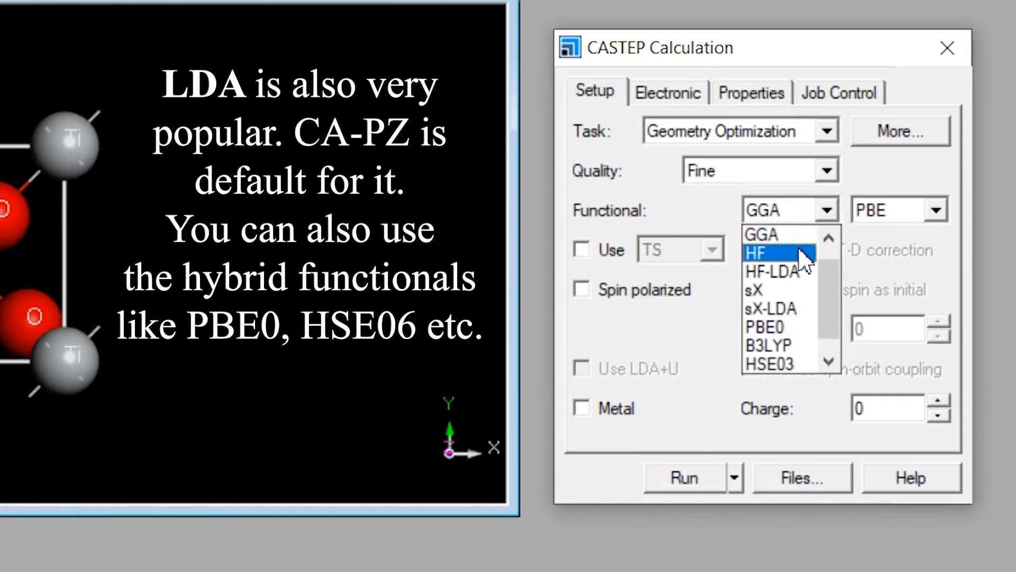
{"action": "scroll", "coordinate": [804, 265], "scroll_direction": "up", "scroll_amount": 1}
{"action": "left_click", "coordinate": [796, 237]}
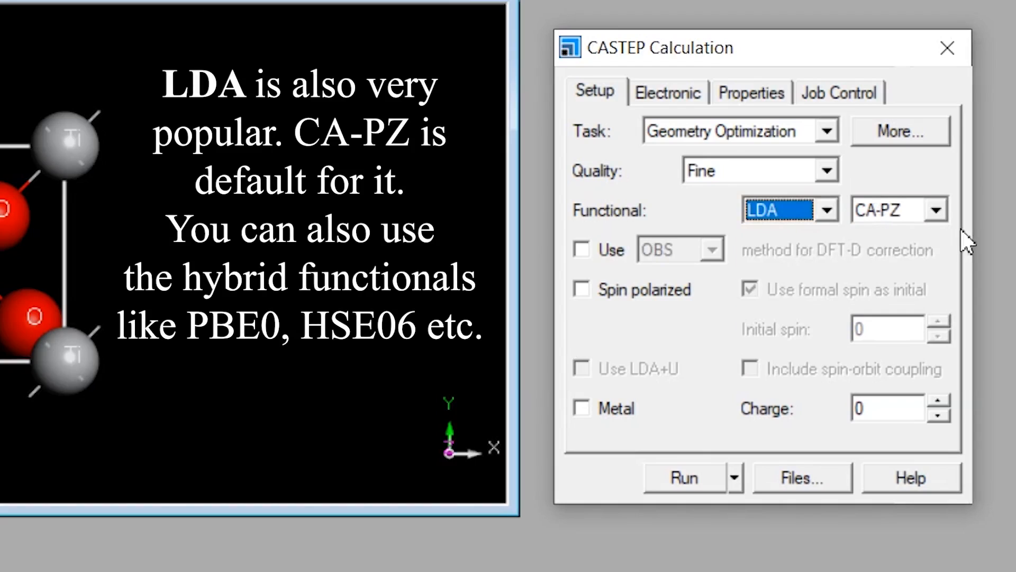
{"action": "left_click", "coordinate": [805, 211]}
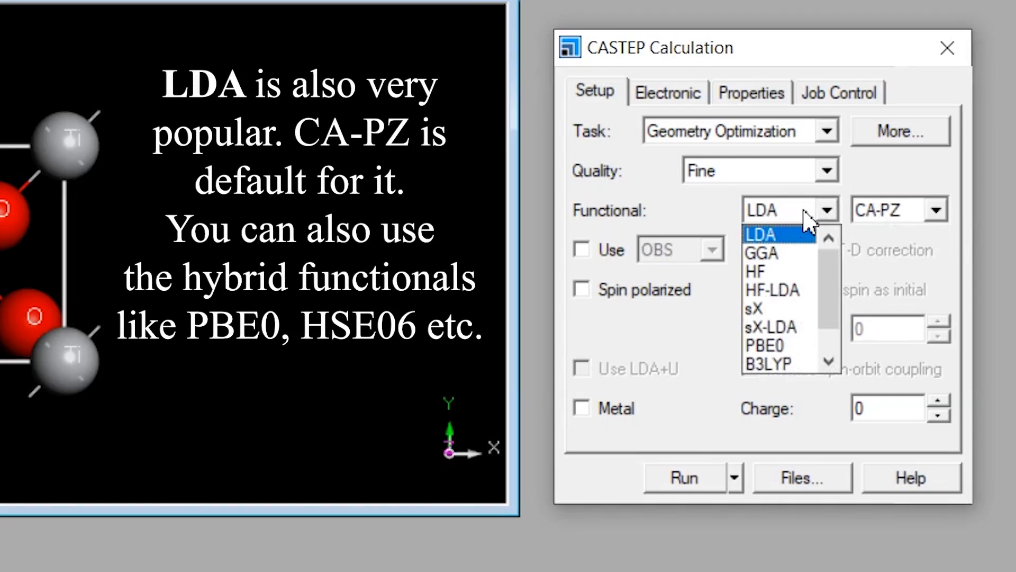
{"action": "left_click", "coordinate": [803, 253]}
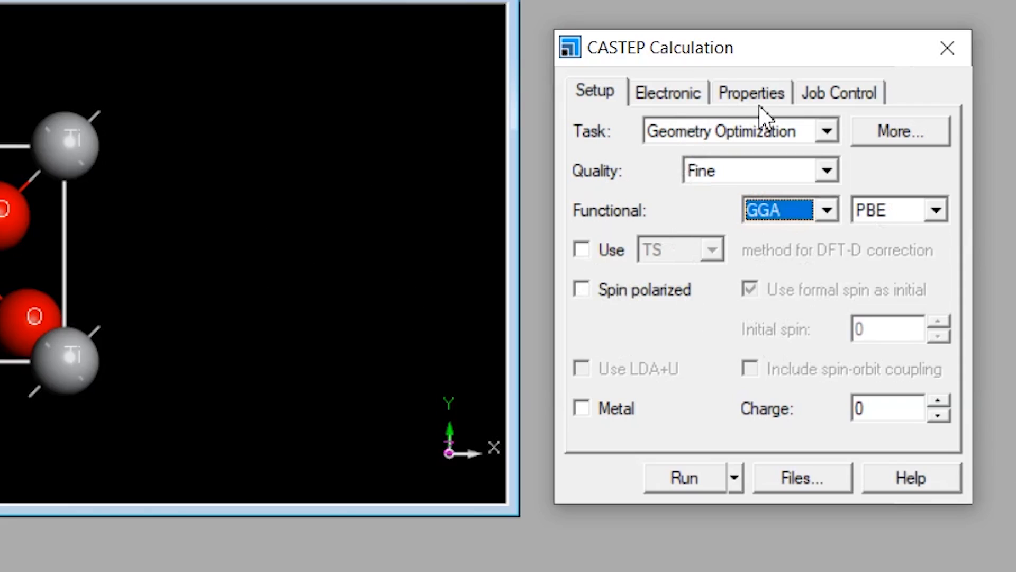
Exclude population analysis from the properties to calculate.
{"action": "left_click", "coordinate": [748, 94]}
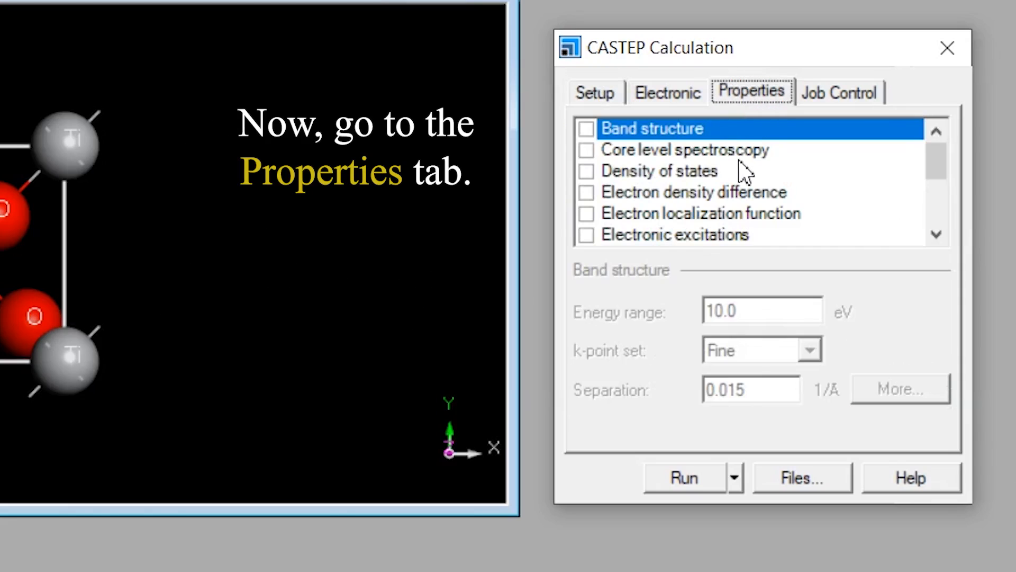
{"action": "scroll", "coordinate": [738, 168], "scroll_direction": "down", "scroll_amount": 3}
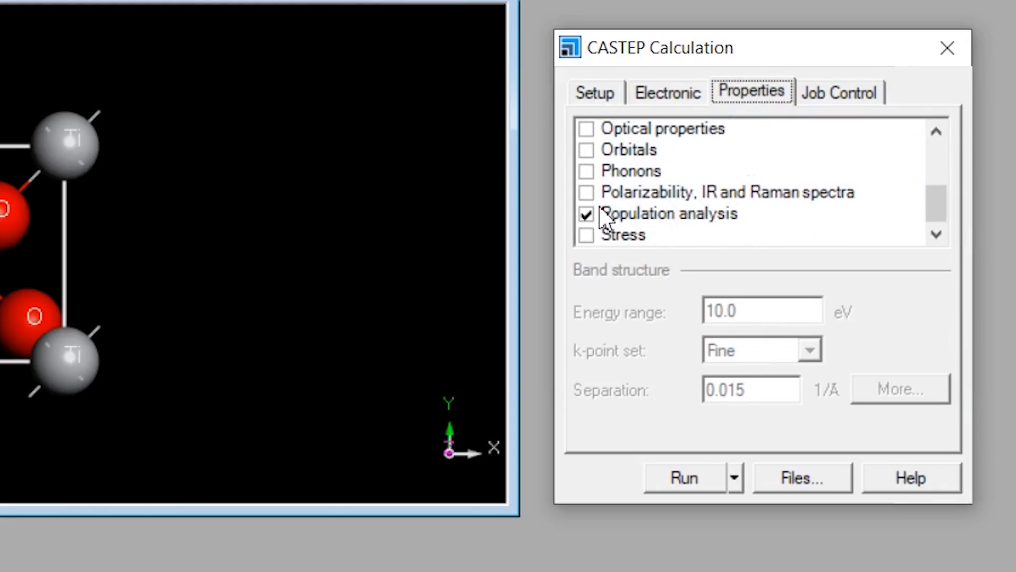
{"action": "left_click", "coordinate": [585, 215]}
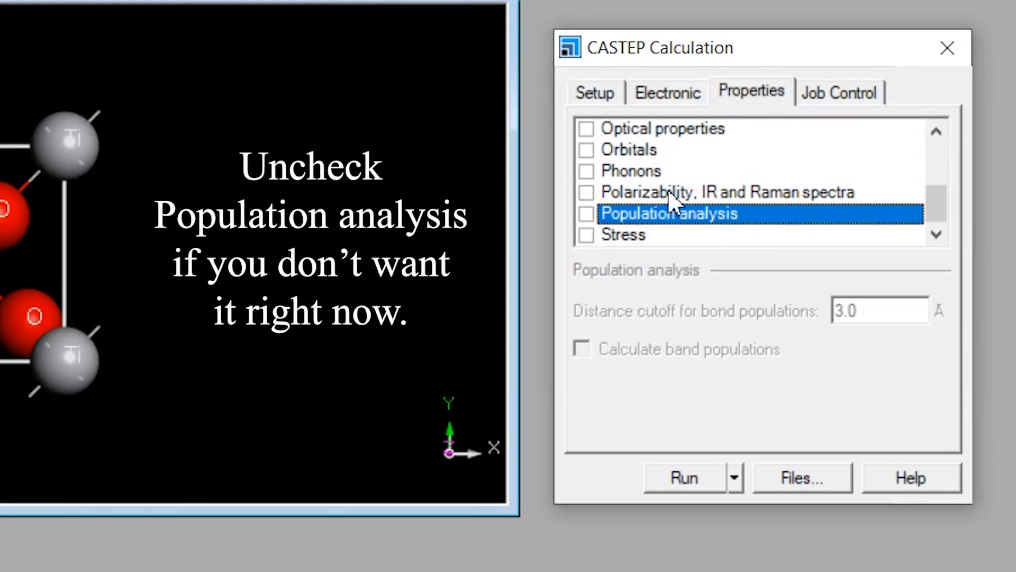
{"action": "scroll", "coordinate": [800, 188], "scroll_direction": "up", "scroll_amount": 3}
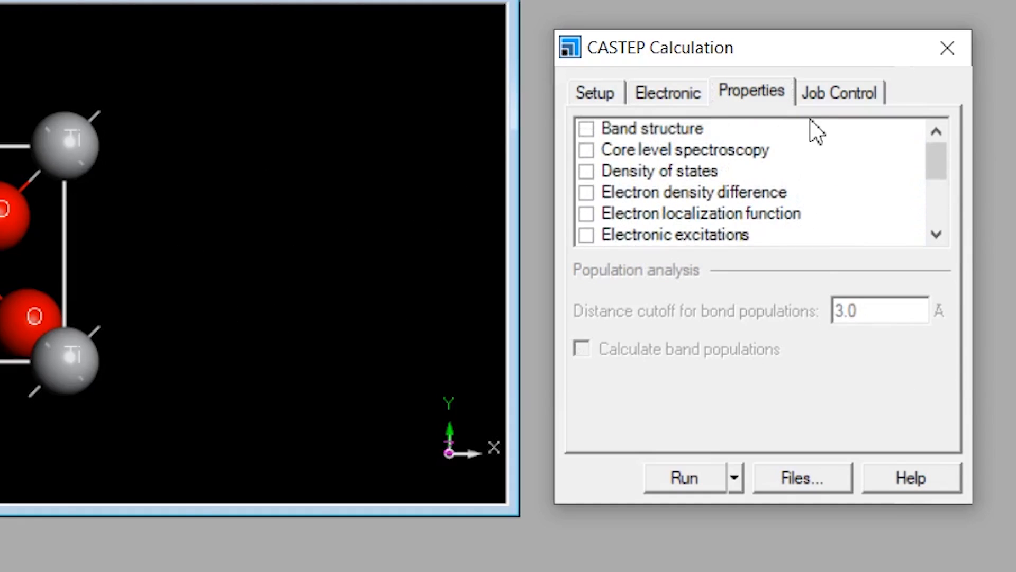
Configure the job to run in parallel on 4 cores with Speed runtime optimization, leaving on-the-fly core optimization off.
{"action": "left_click", "coordinate": [818, 102]}
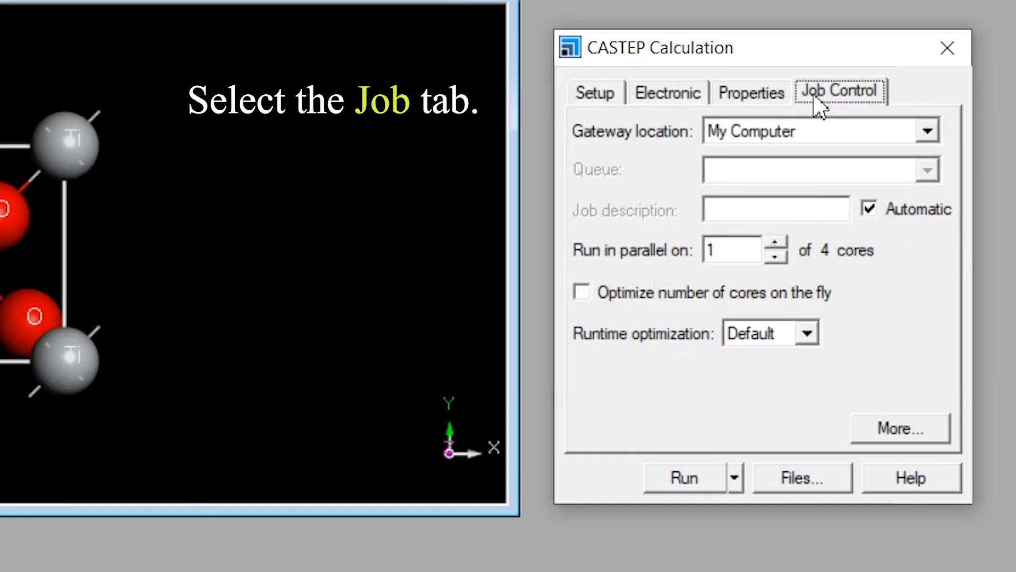
{"action": "left_click", "coordinate": [780, 242]}
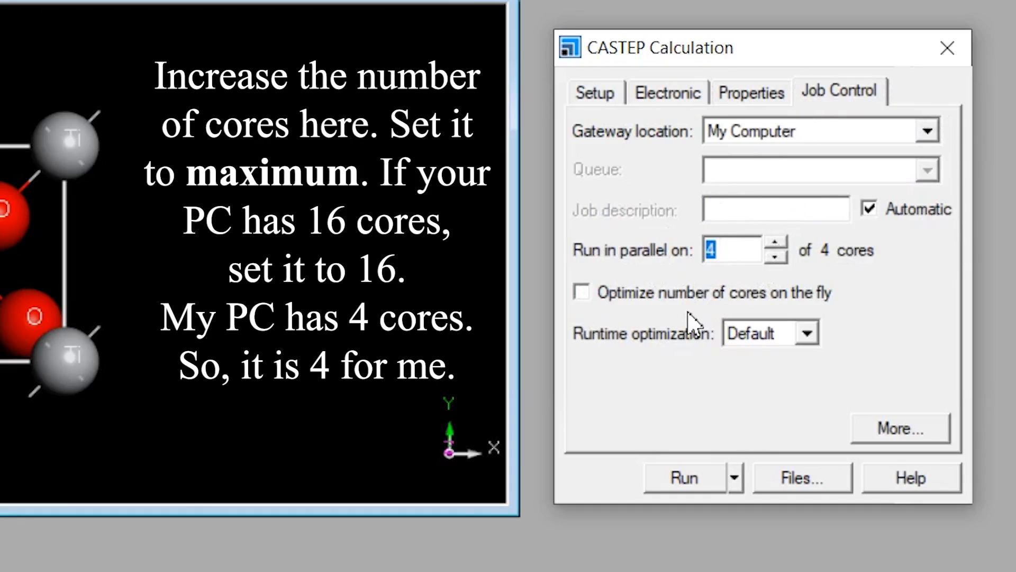
{"action": "left_click", "coordinate": [805, 334]}
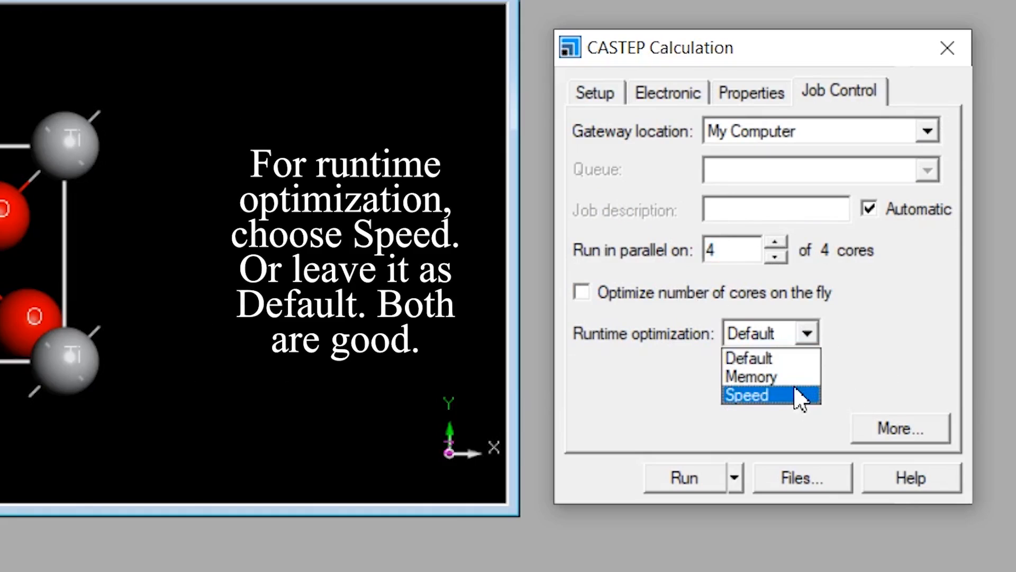
{"action": "left_click", "coordinate": [800, 397]}
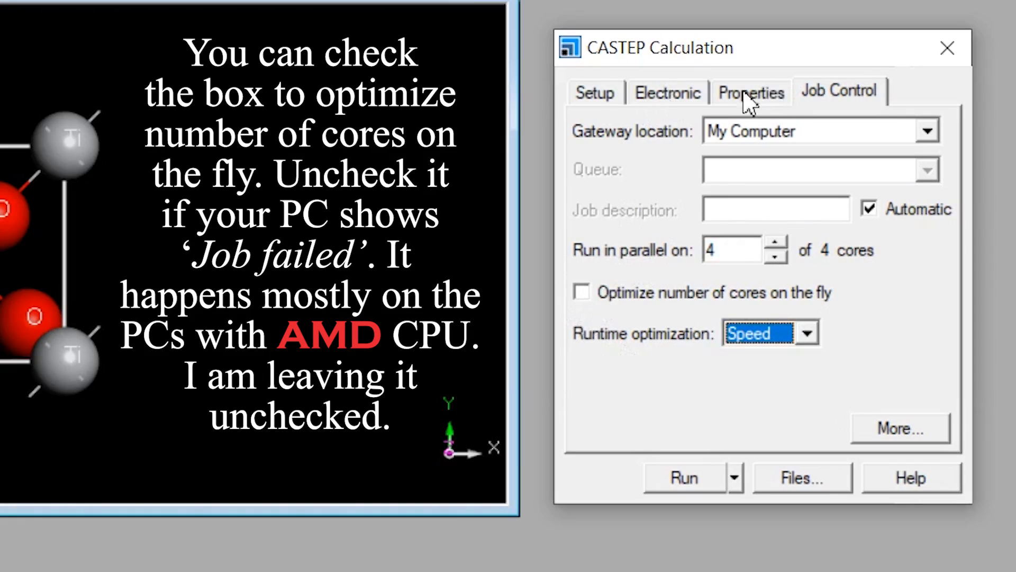
{"action": "left_click", "coordinate": [591, 288]}
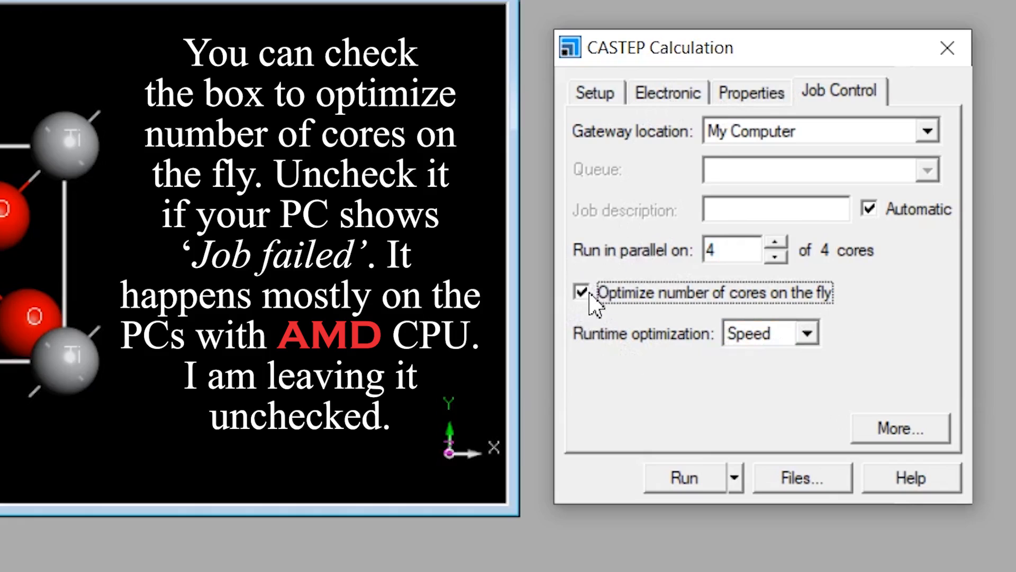
{"action": "left_click", "coordinate": [583, 294]}
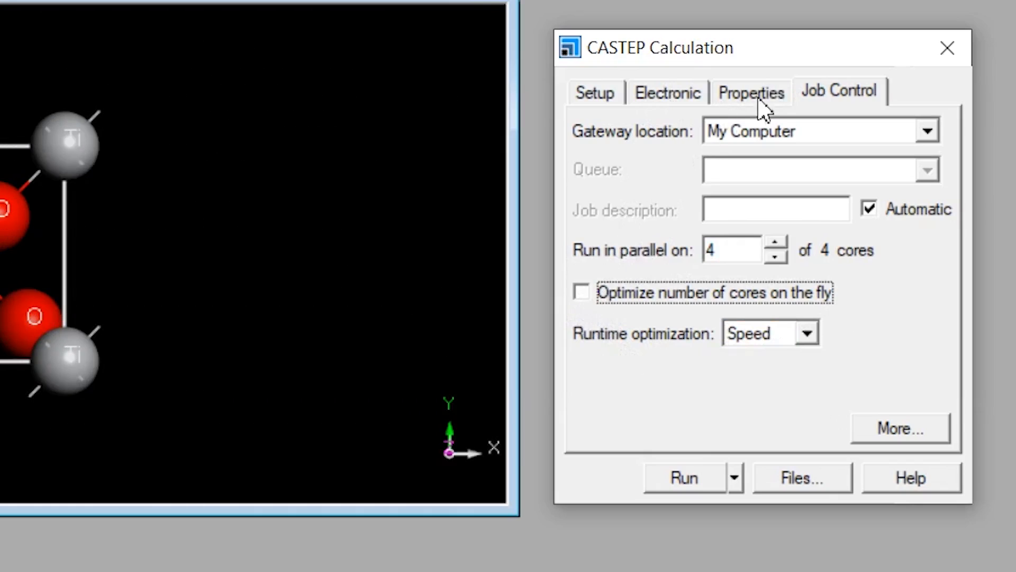
Set the pseudopotentials for the electronic calculation to Ultrasoft after trying Norm conserving.
{"action": "left_click", "coordinate": [681, 95]}
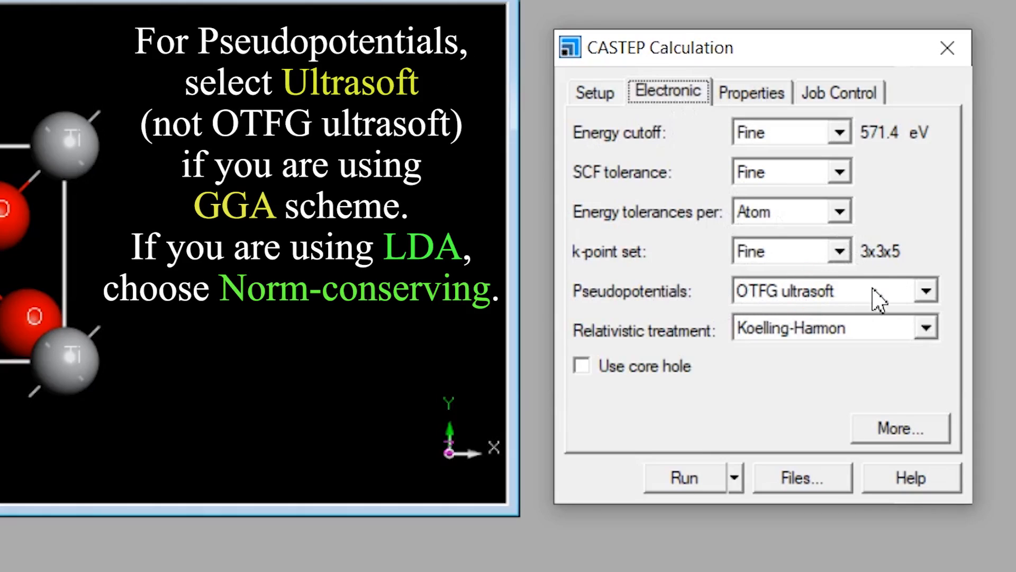
{"action": "left_click", "coordinate": [883, 299]}
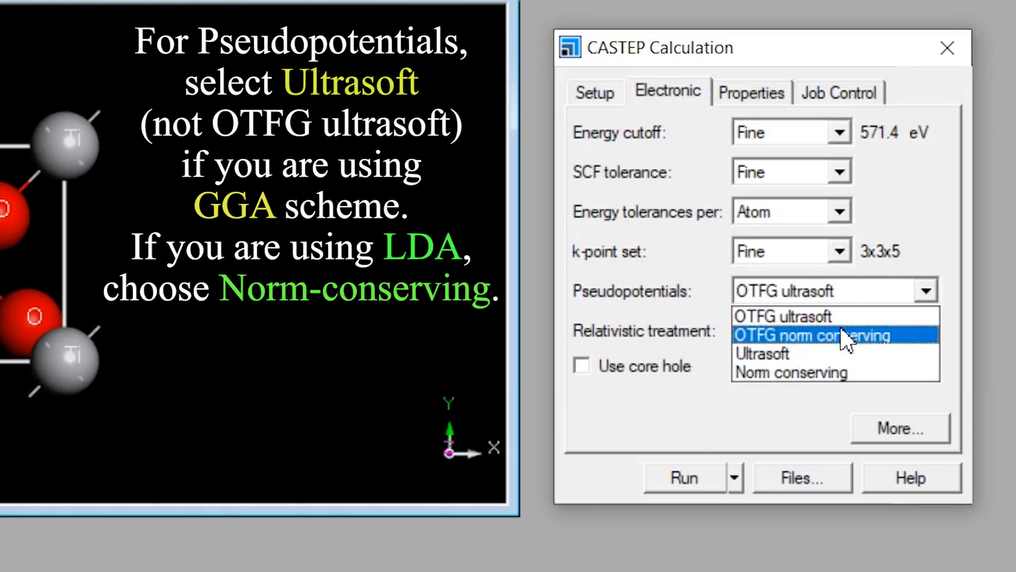
{"action": "left_click", "coordinate": [837, 353]}
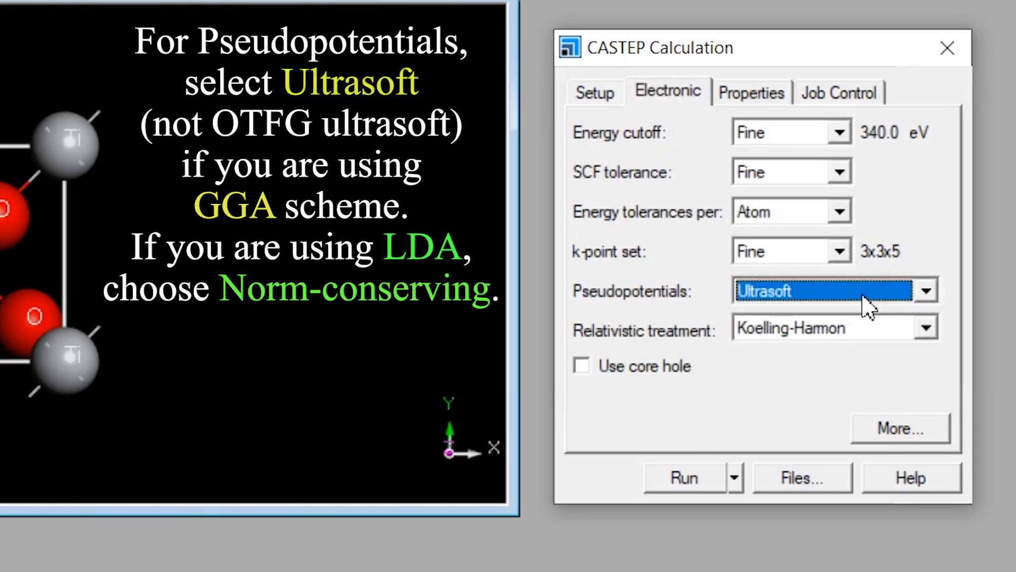
{"action": "left_click", "coordinate": [896, 289]}
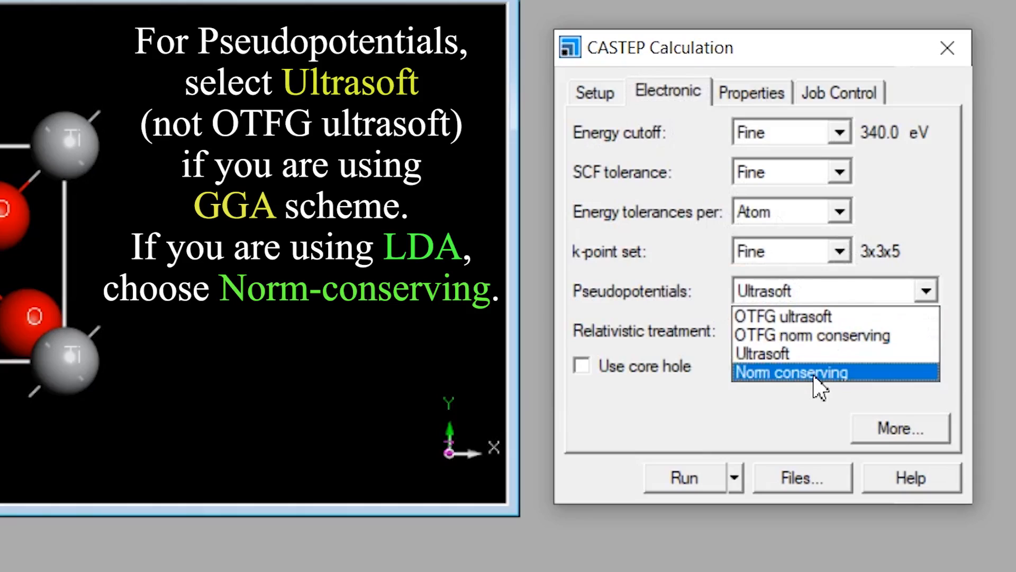
{"action": "left_click", "coordinate": [815, 377]}
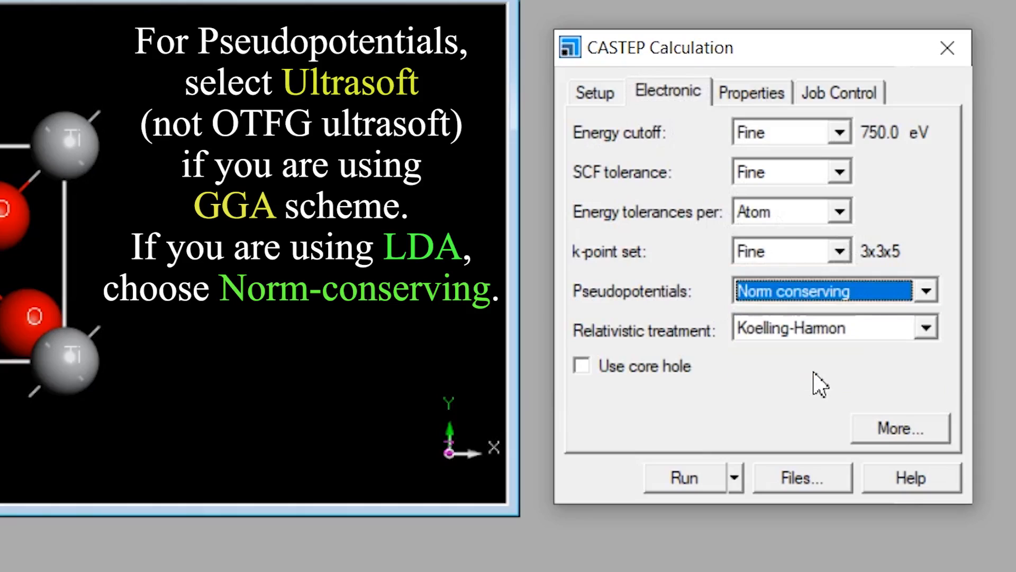
{"action": "left_click", "coordinate": [861, 297]}
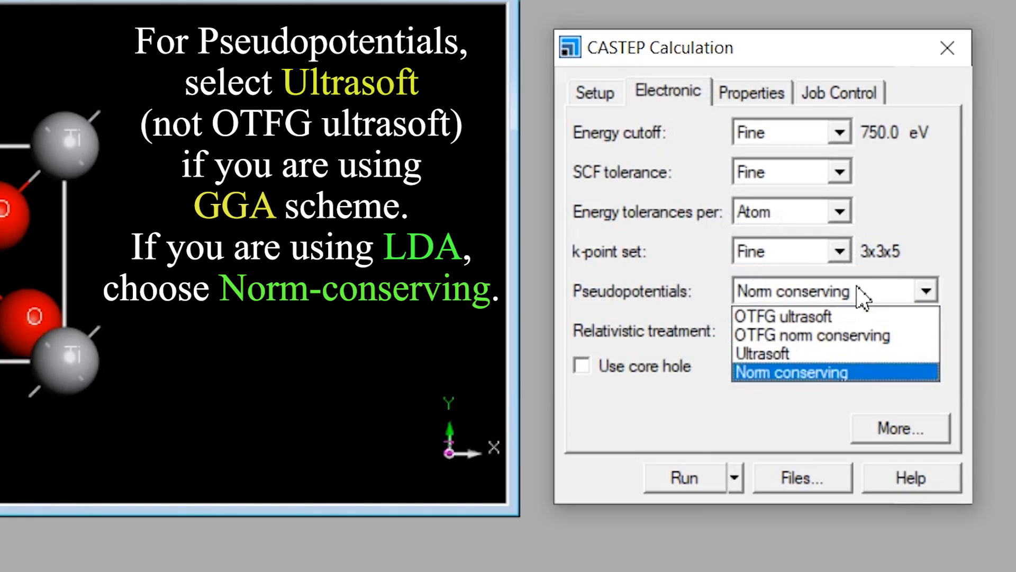
{"action": "left_click", "coordinate": [842, 353]}
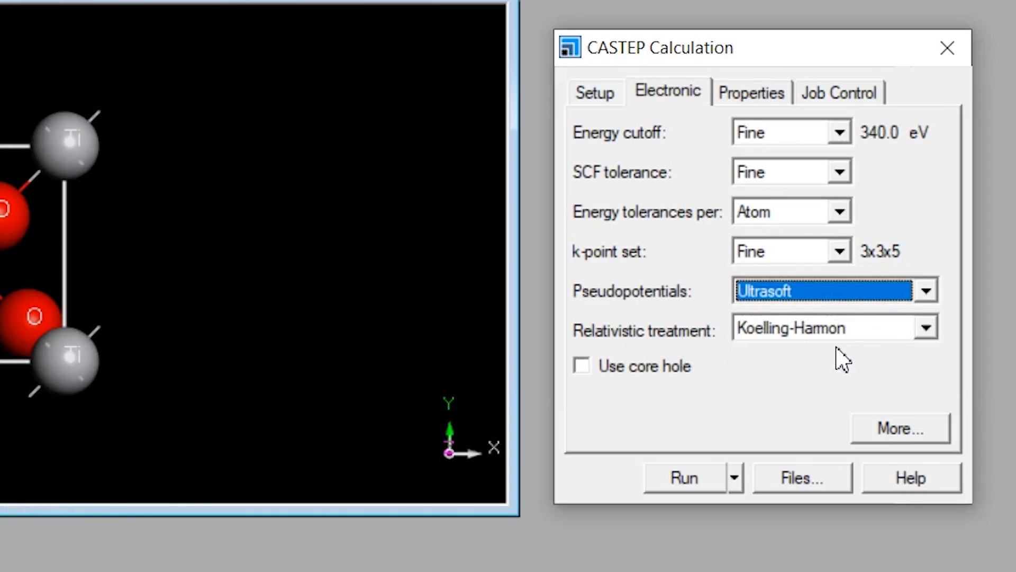
Enable a custom energy cutoff in the detailed electronic options and set it to 500 eV.
{"action": "left_click", "coordinate": [882, 427]}
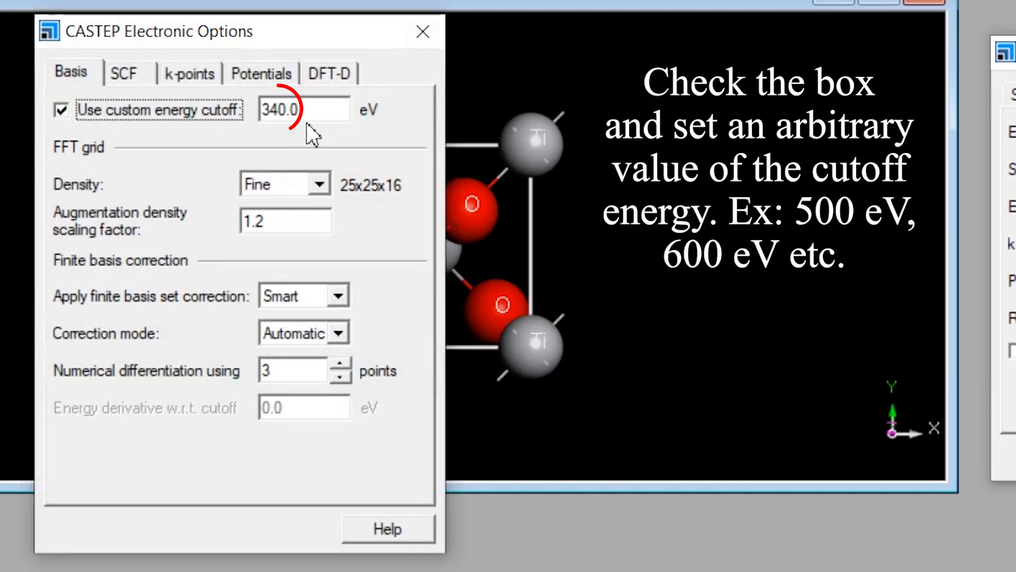
{"action": "left_click_drag", "start_coordinate": [328, 113], "coordinate": [93, 111]}
{"action": "type", "text": "500"}
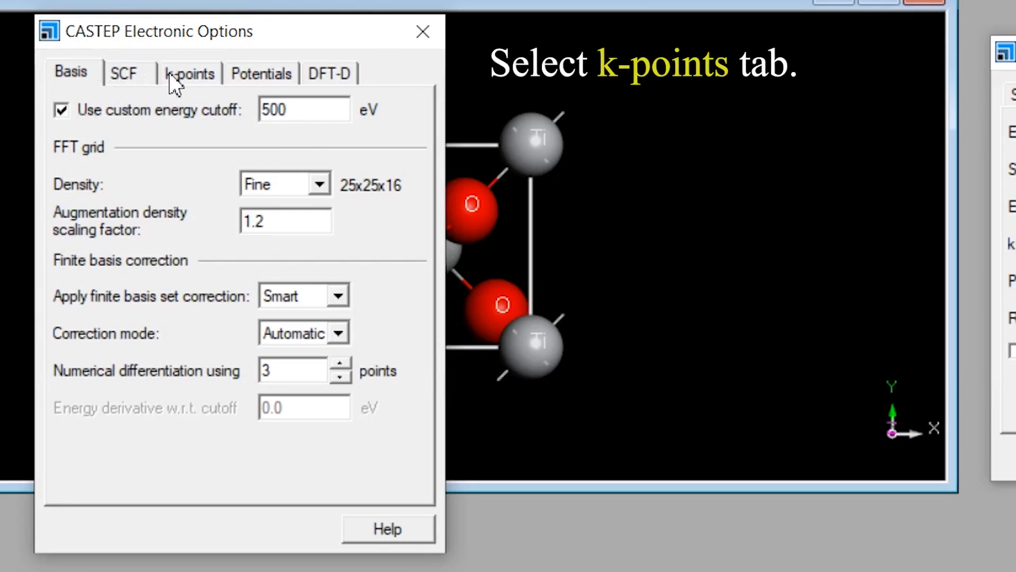
Enable custom k-point grid parameters and raise the Monkhorst-Pack grid to 9, 9 and 14 so the actual spacings nearly match.
{"action": "left_click", "coordinate": [135, 79]}
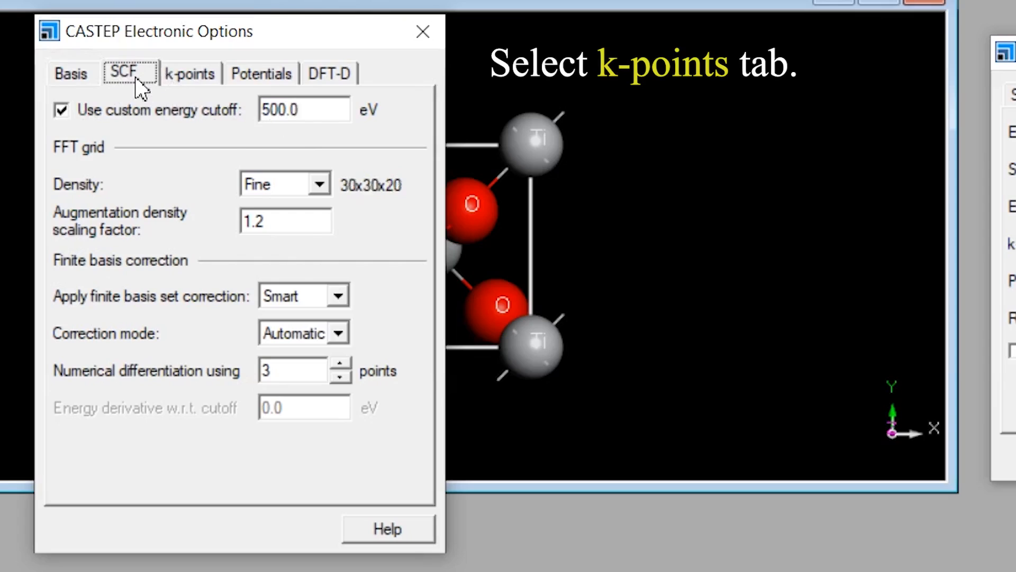
{"action": "left_click", "coordinate": [205, 74]}
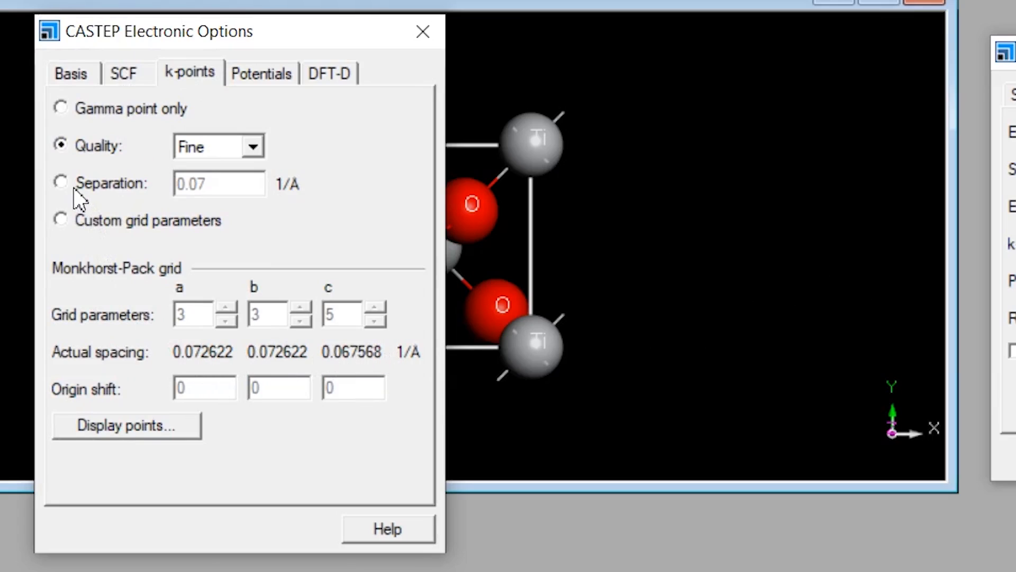
{"action": "left_click", "coordinate": [60, 220]}
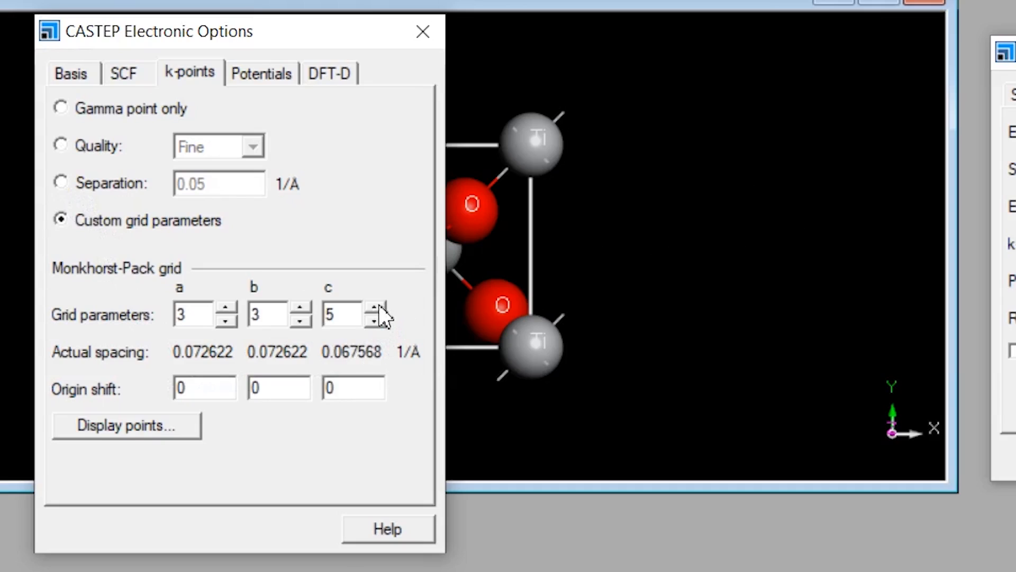
{"action": "left_click", "coordinate": [297, 307]}
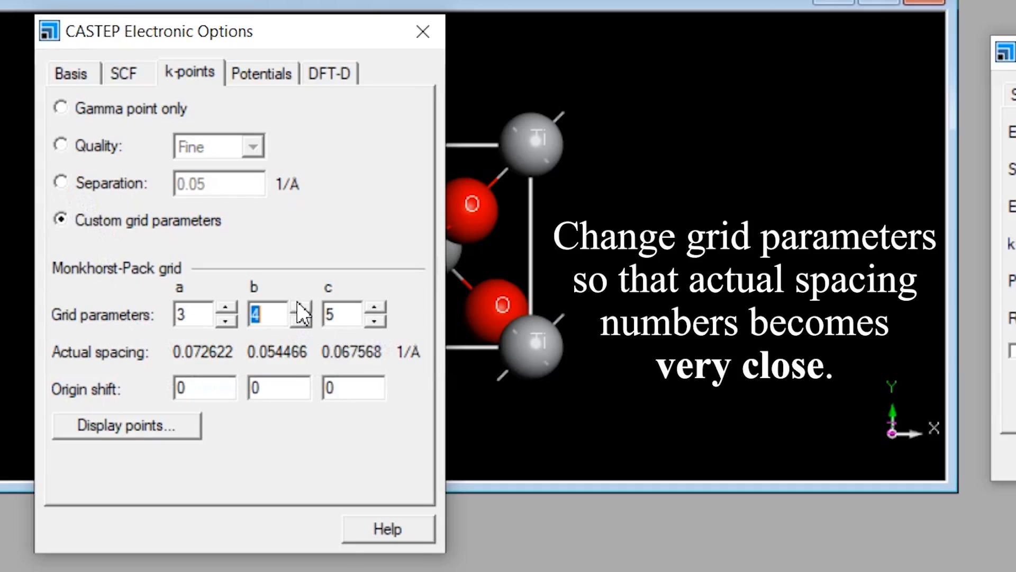
{"action": "left_click", "coordinate": [226, 308]}
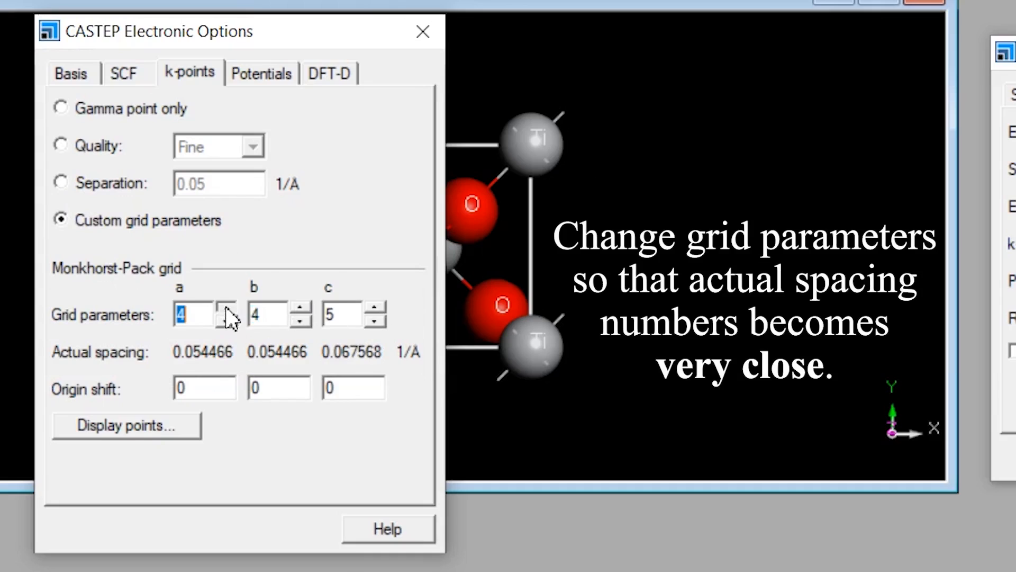
{"action": "left_click", "coordinate": [381, 304]}
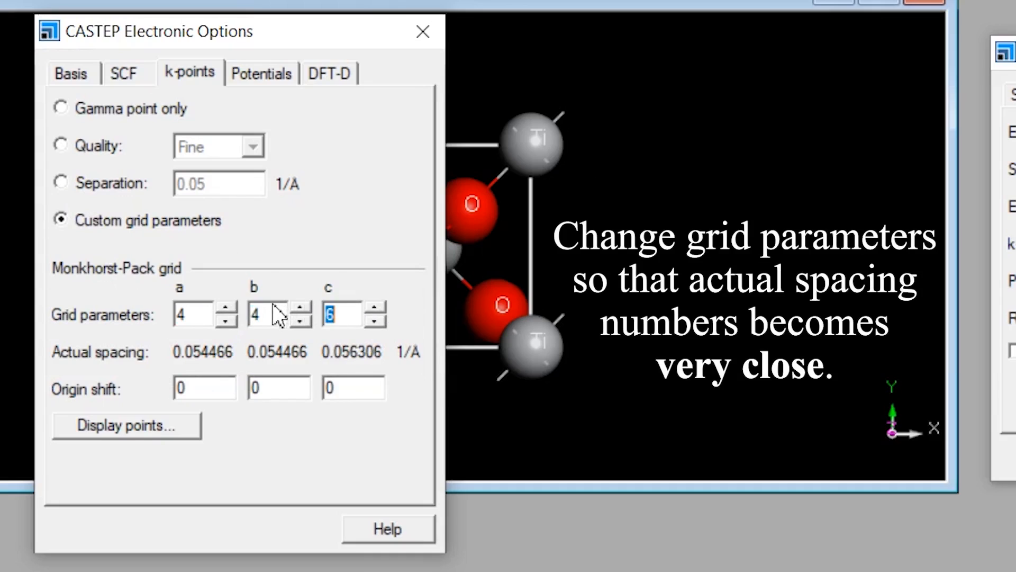
{"action": "left_click", "coordinate": [233, 306]}
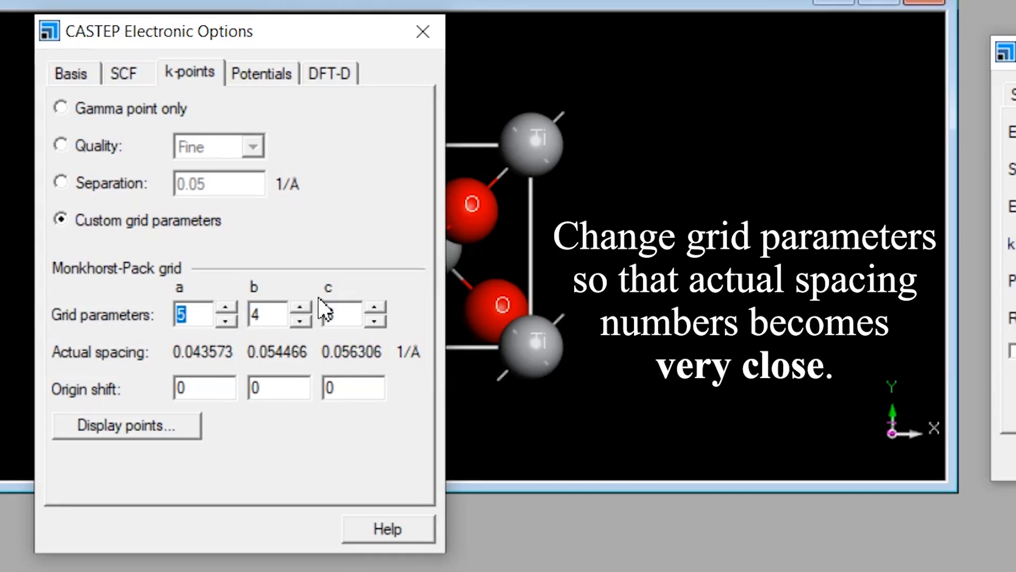
{"action": "left_click", "coordinate": [301, 308]}
{"action": "left_click", "coordinate": [374, 307]}
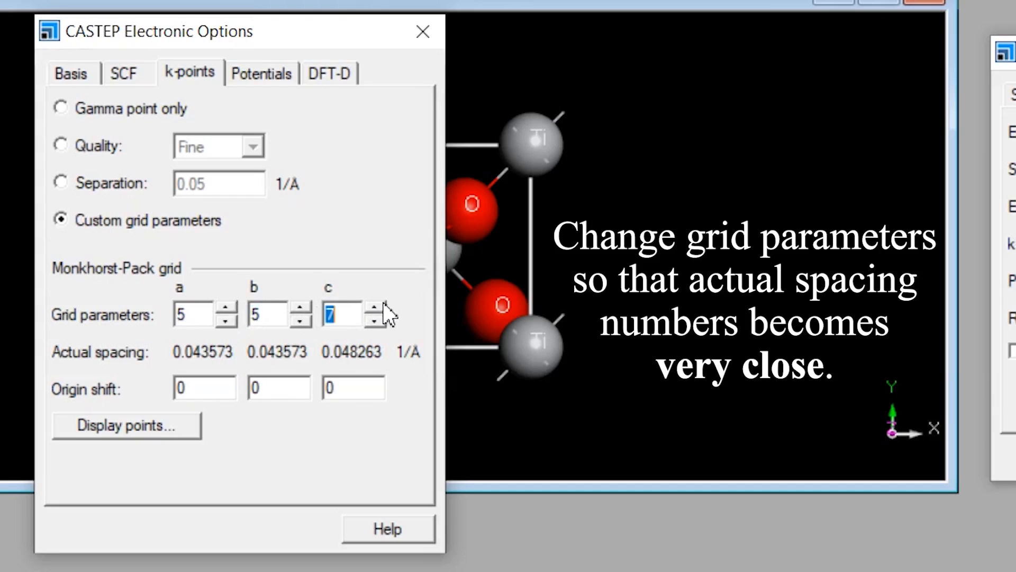
{"action": "left_click", "coordinate": [374, 307]}
{"action": "left_click", "coordinate": [233, 307]}
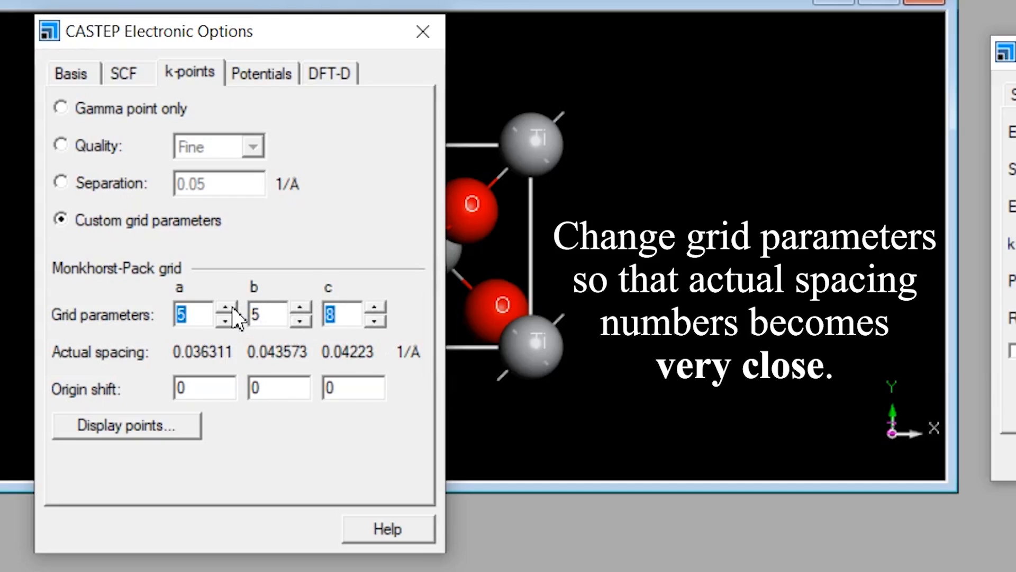
{"action": "left_click", "coordinate": [300, 308]}
{"action": "left_click", "coordinate": [377, 306]}
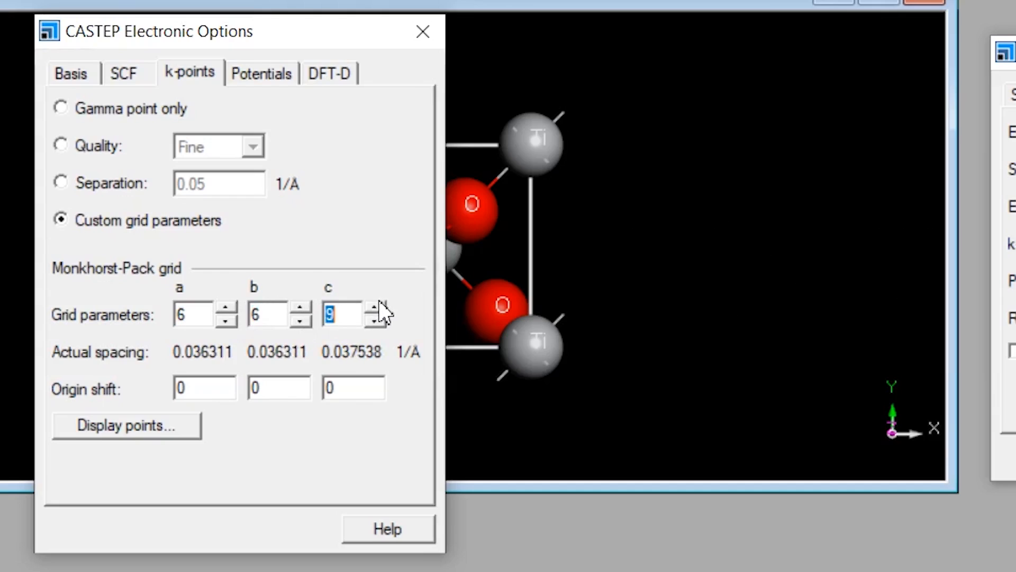
{"action": "left_click", "coordinate": [226, 307]}
{"action": "left_click", "coordinate": [301, 307]}
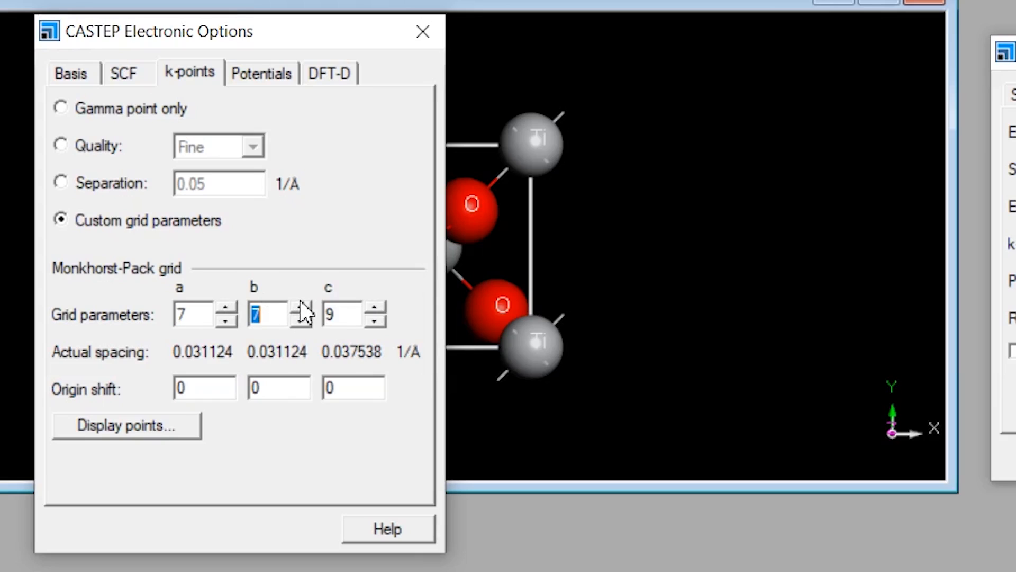
{"action": "left_click", "coordinate": [374, 306]}
{"action": "left_click", "coordinate": [301, 308]}
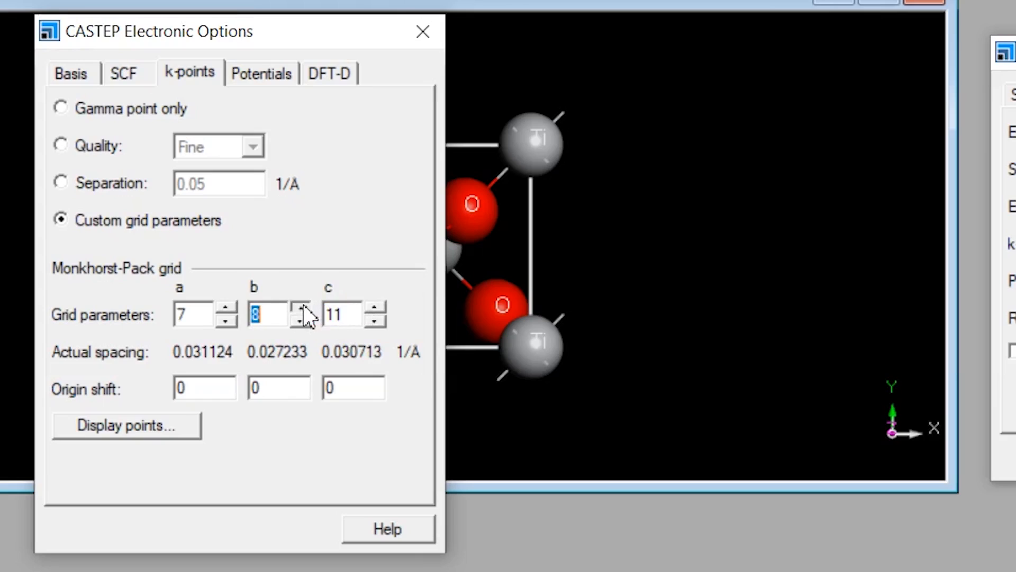
{"action": "left_click", "coordinate": [226, 308]}
{"action": "left_click", "coordinate": [375, 308]}
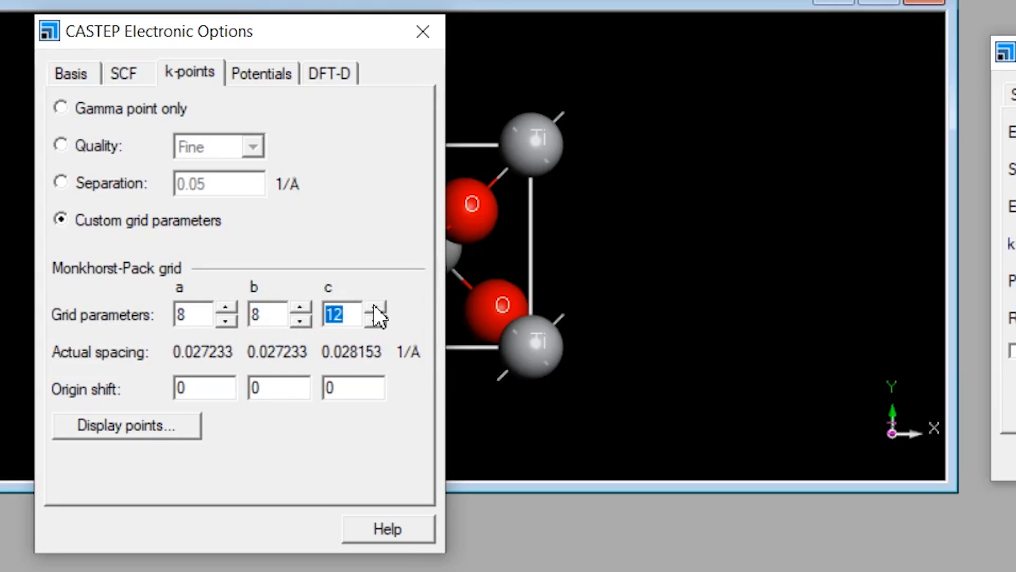
{"action": "left_click", "coordinate": [233, 306]}
{"action": "left_click", "coordinate": [309, 307]}
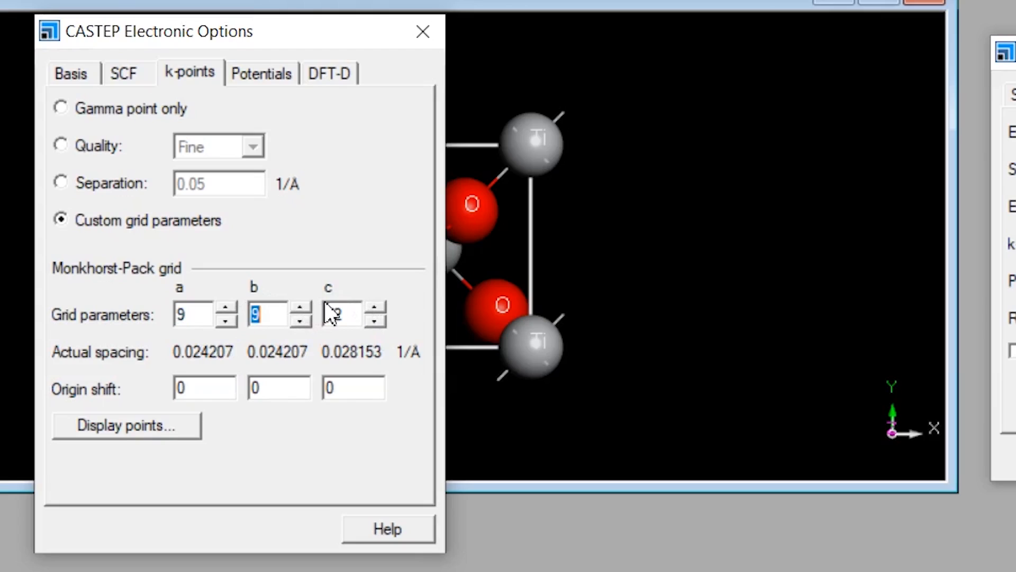
{"action": "left_click", "coordinate": [373, 308]}
{"action": "left_click", "coordinate": [374, 308]}
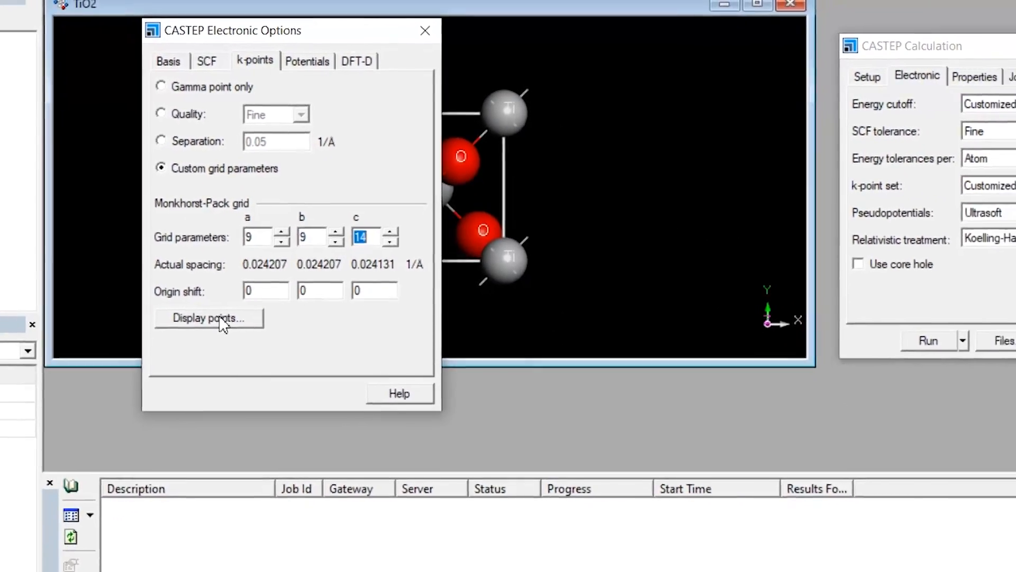
Display the Monkhorst-Pack mesh points, examine the number of irreducible k-points, and close the list.
{"action": "left_click", "coordinate": [179, 356]}
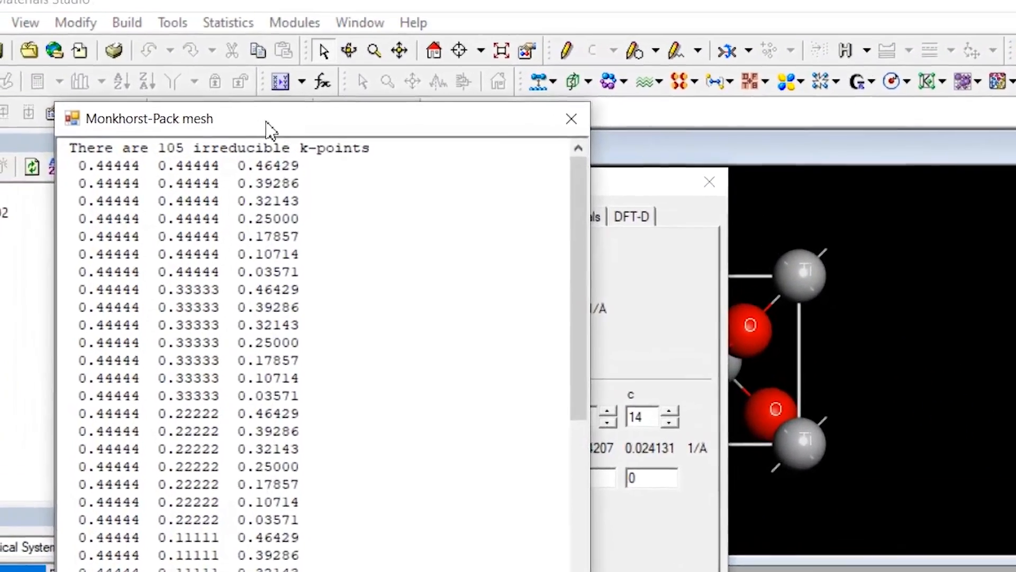
{"action": "left_click_drag", "start_coordinate": [204, 50], "coordinate": [114, 30]}
{"action": "left_click_drag", "start_coordinate": [231, 155], "coordinate": [241, 154]}
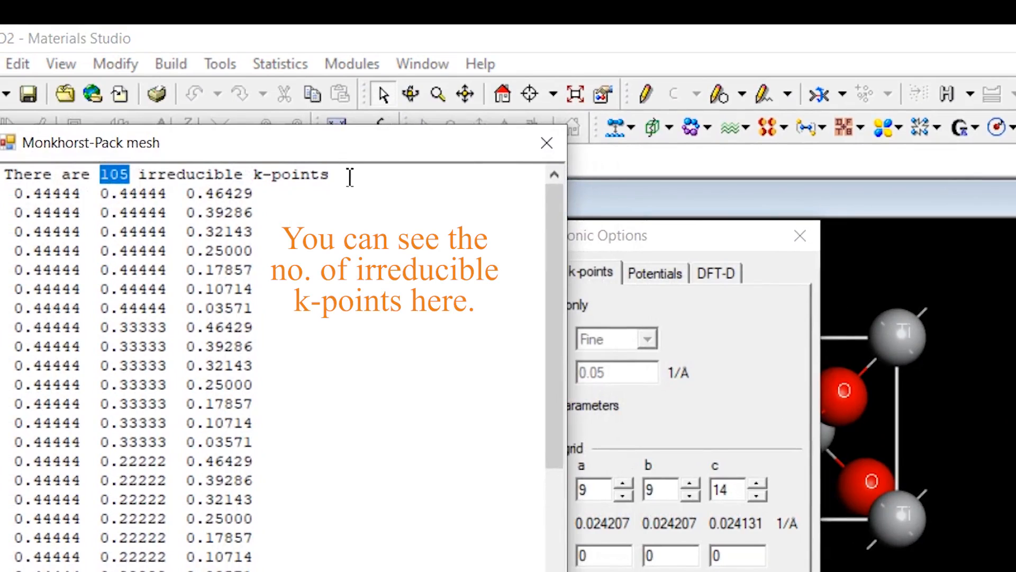
{"action": "left_click", "coordinate": [548, 142]}
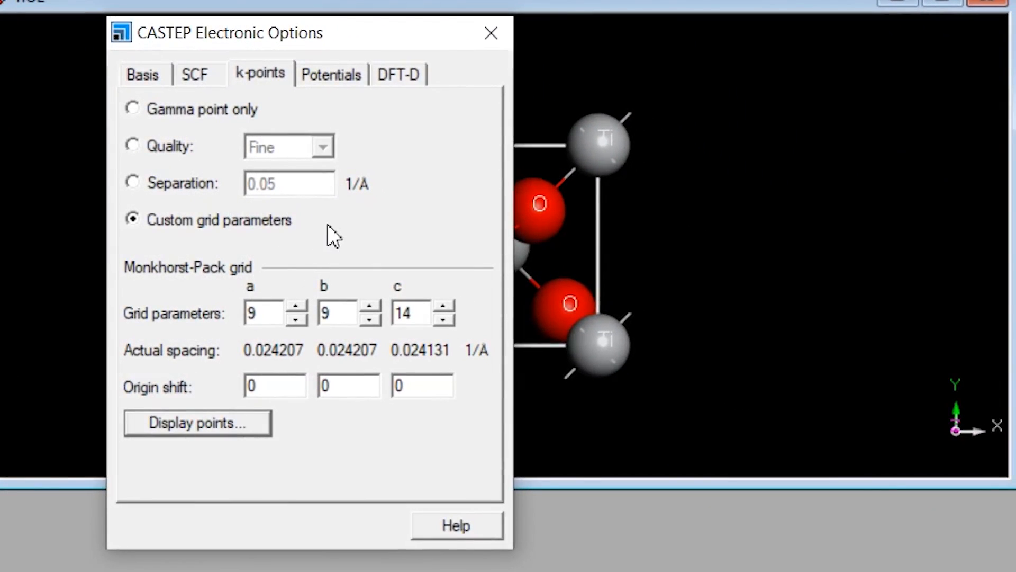
Review the Potentials, DFT-D and Basis settings without changing them, and close the electronic options.
{"action": "left_click", "coordinate": [316, 76]}
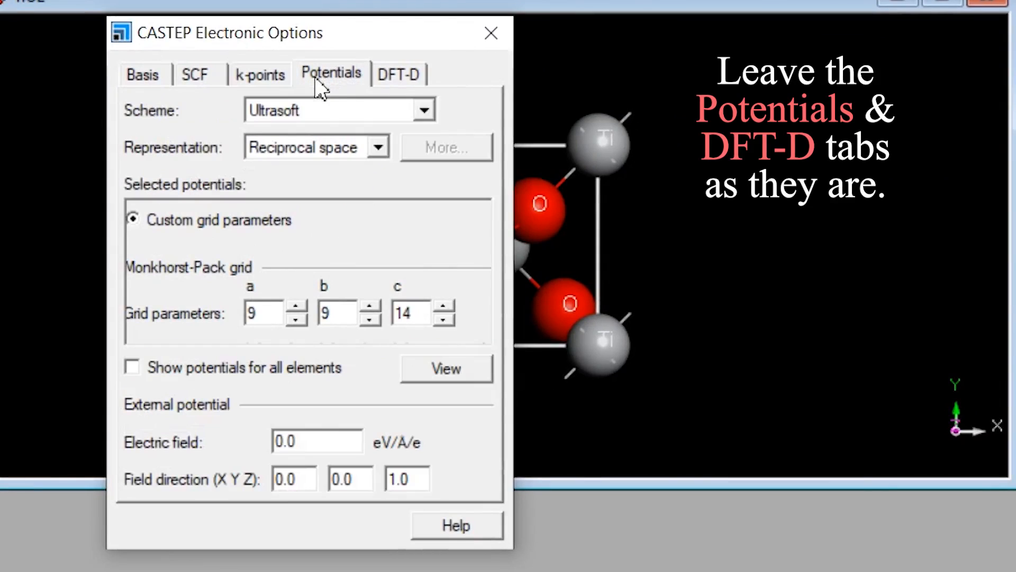
{"action": "left_click", "coordinate": [399, 74]}
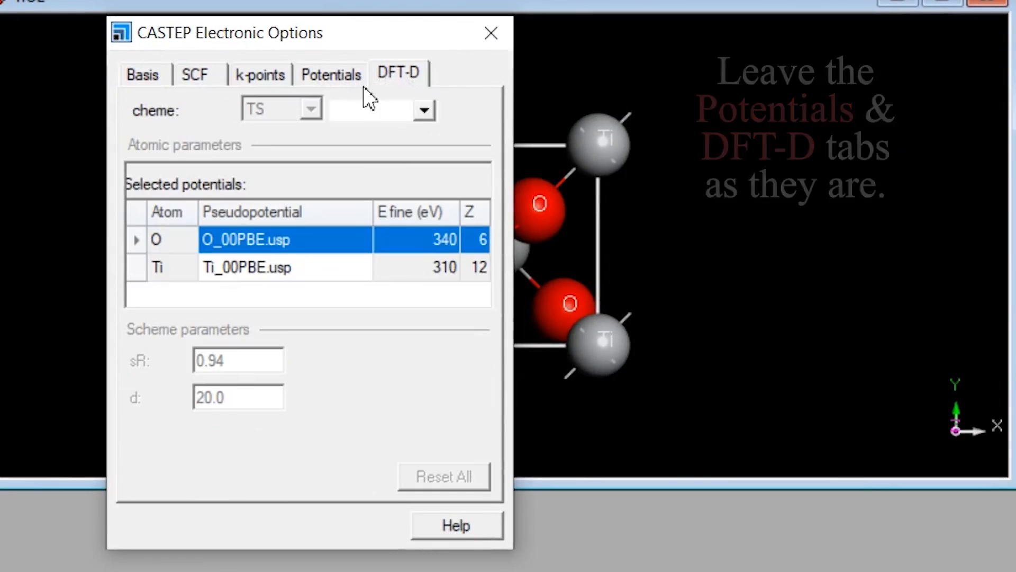
{"action": "left_click", "coordinate": [143, 79]}
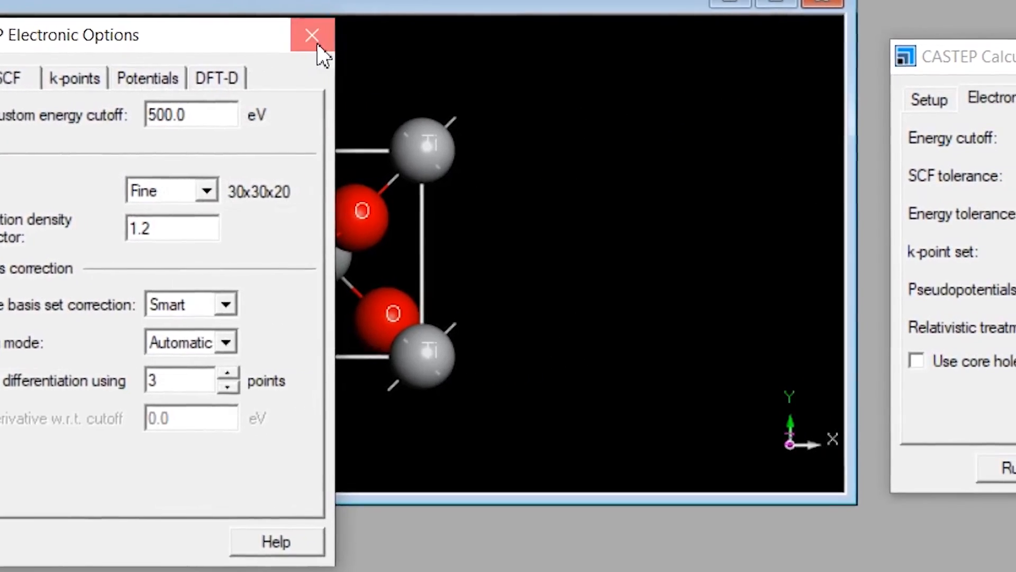
{"action": "left_click", "coordinate": [492, 35]}
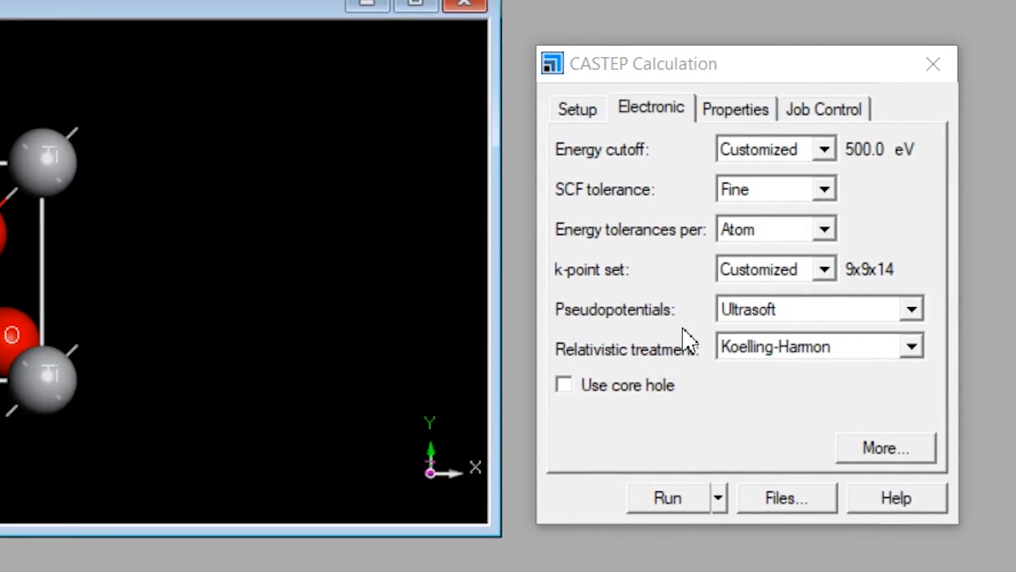
Run the CASTEP geometry optimization and narrow the Description column in the job list.
{"action": "left_click", "coordinate": [673, 498]}
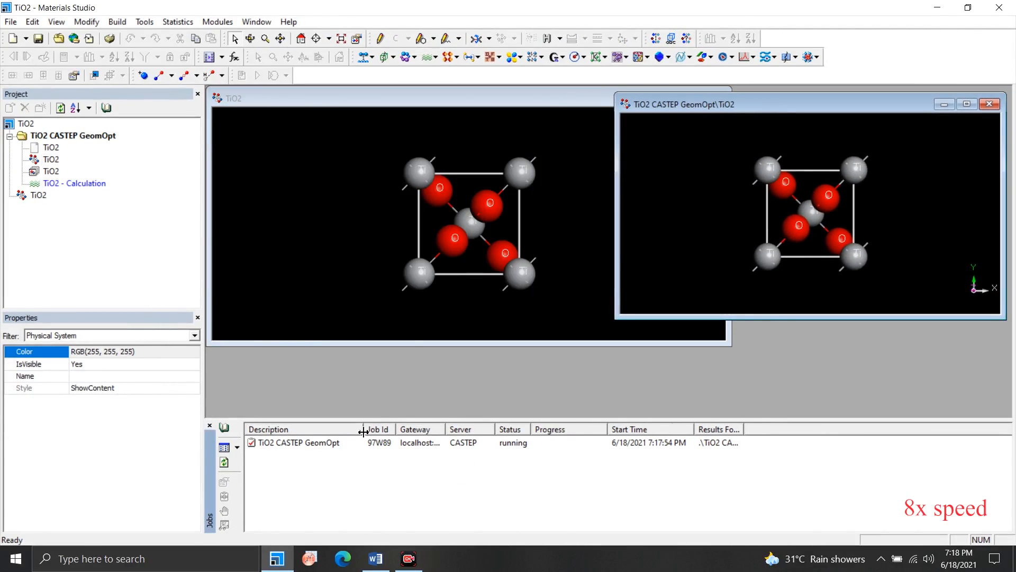
{"action": "left_click_drag", "start_coordinate": [363, 432], "coordinate": [342, 431]}
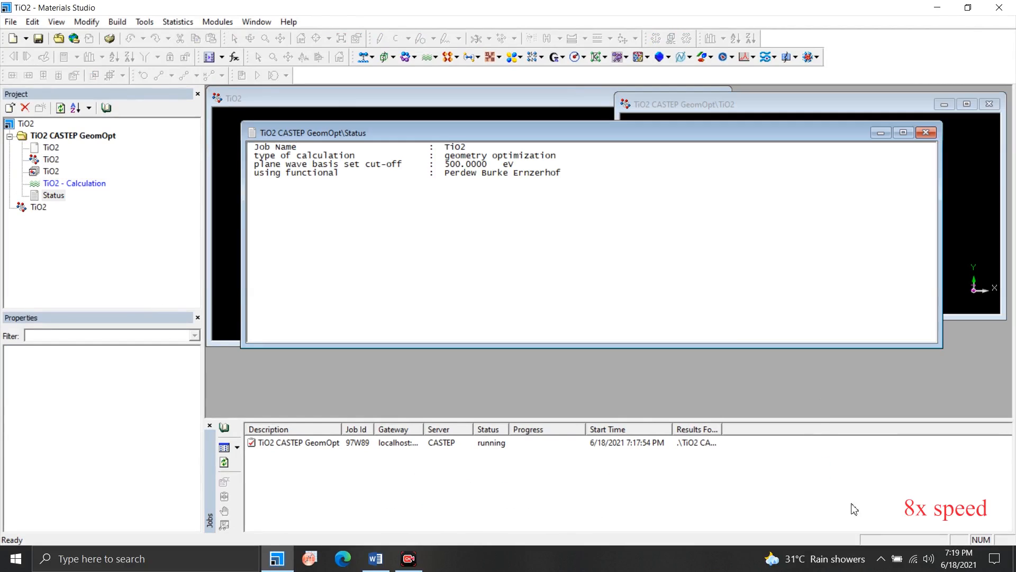
Shrink the job's Status document window and move it to the lower part of the workspace.
{"action": "left_click_drag", "start_coordinate": [940, 347], "coordinate": [581, 302]}
{"action": "left_click_drag", "start_coordinate": [413, 136], "coordinate": [384, 251]}
{"action": "left_click_drag", "start_coordinate": [504, 236], "coordinate": [505, 254]}
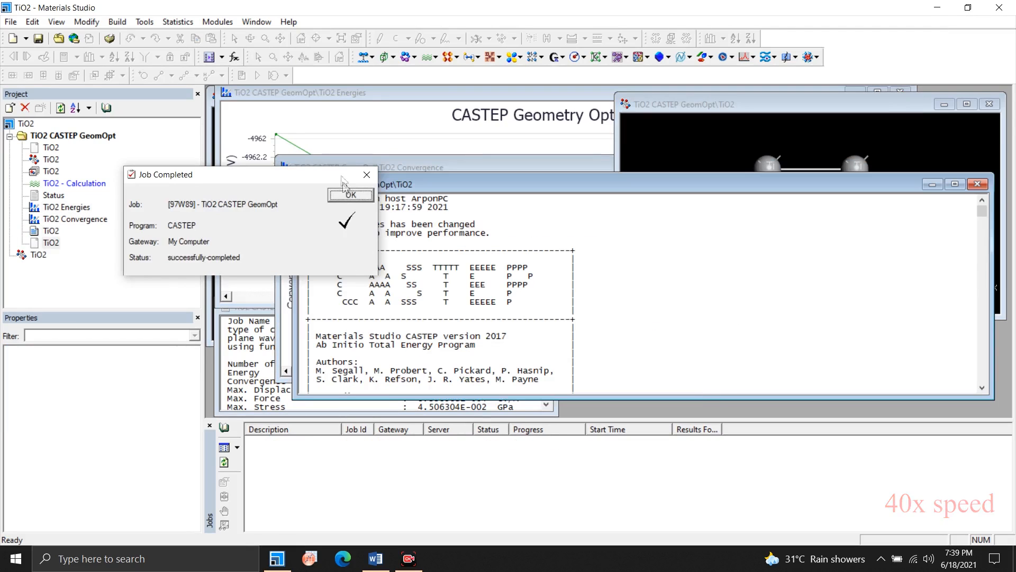
Dismiss the job completion notice and enlarge the window of the TiO2 result file.
{"action": "left_click", "coordinate": [350, 196]}
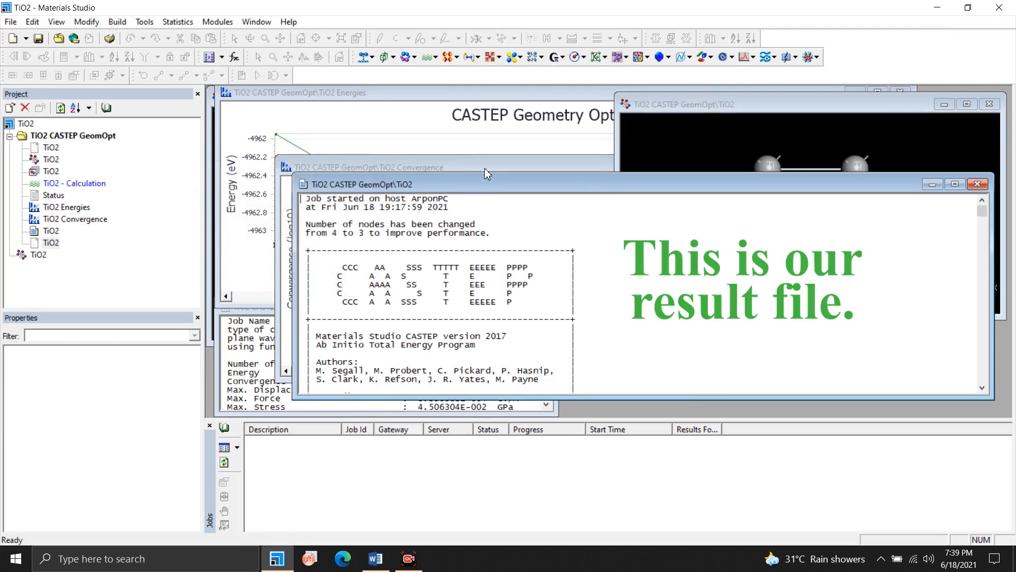
{"action": "left_click_drag", "start_coordinate": [292, 175], "coordinate": [231, 114]}
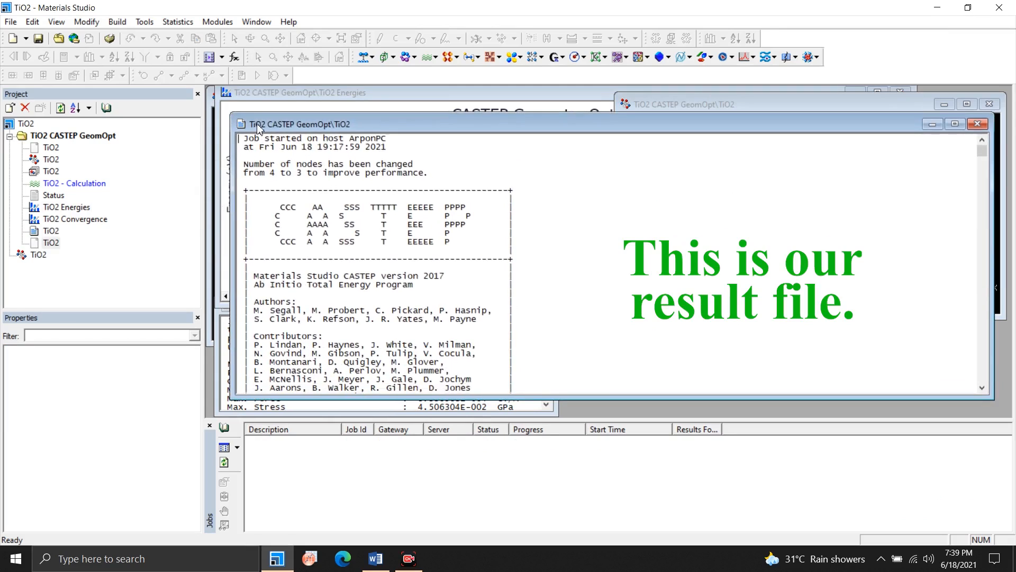
Examine the Unit Cell section of the TiO2 result file for the initial lattice parameters and current cell volume.
{"action": "scroll", "coordinate": [555, 222], "scroll_direction": "down", "scroll_amount": 15}
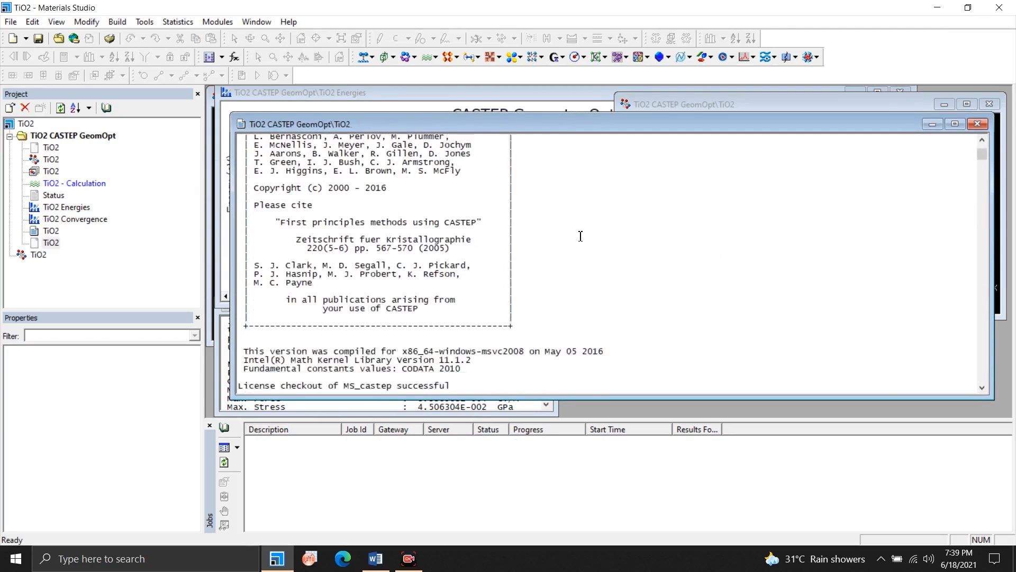
{"action": "scroll", "coordinate": [582, 237], "scroll_direction": "down", "scroll_amount": 20}
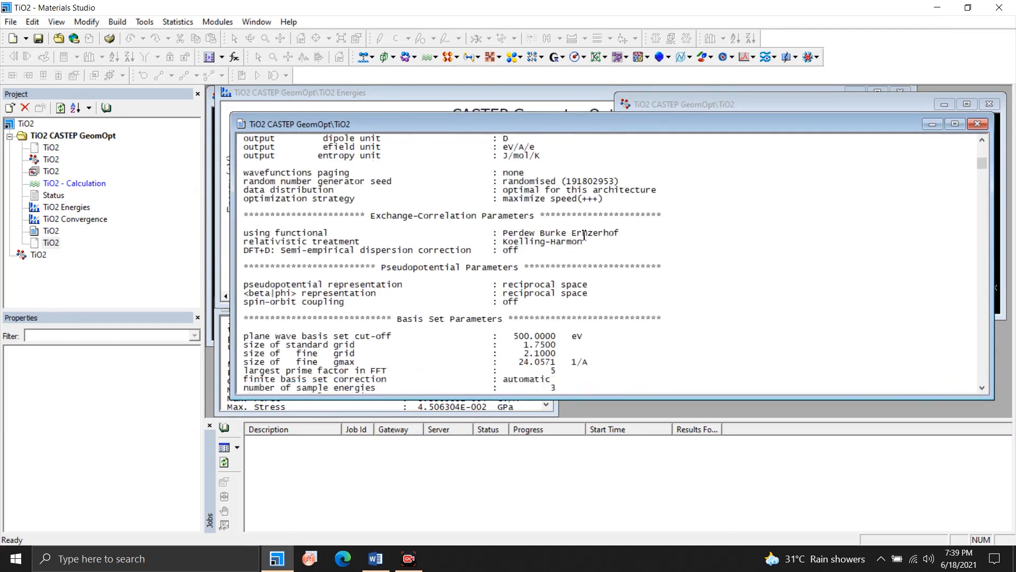
{"action": "scroll", "coordinate": [584, 235], "scroll_direction": "down", "scroll_amount": 15}
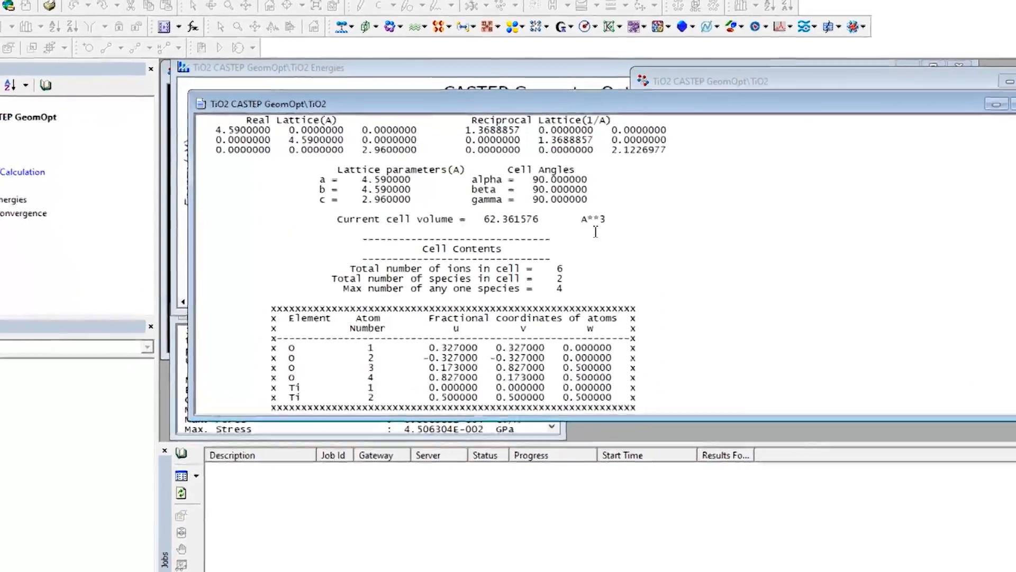
{"action": "scroll", "coordinate": [538, 198], "scroll_direction": "up", "scroll_amount": 1}
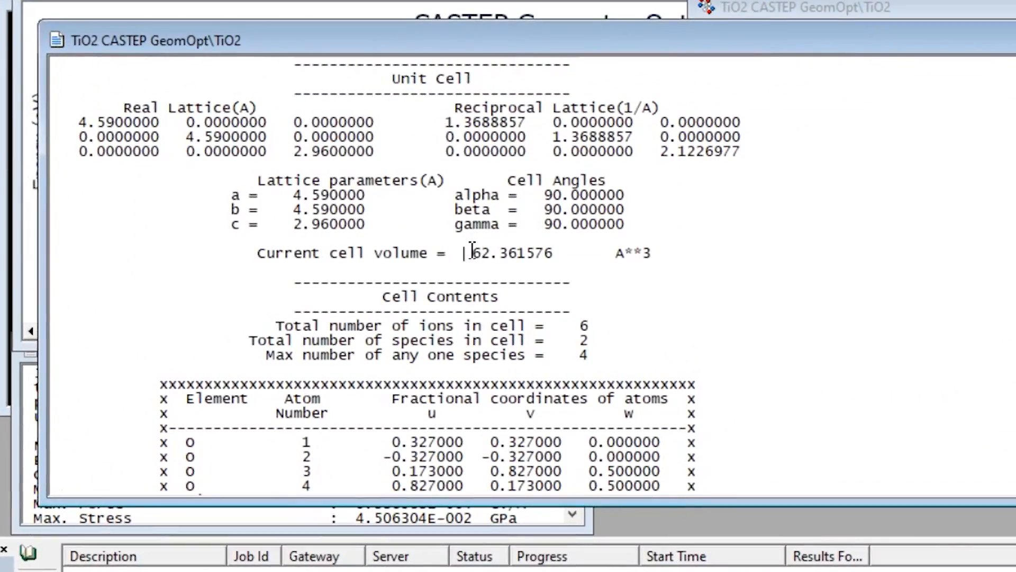
{"action": "left_click_drag", "start_coordinate": [480, 215], "coordinate": [496, 216]}
{"action": "left_click", "coordinate": [484, 252]}
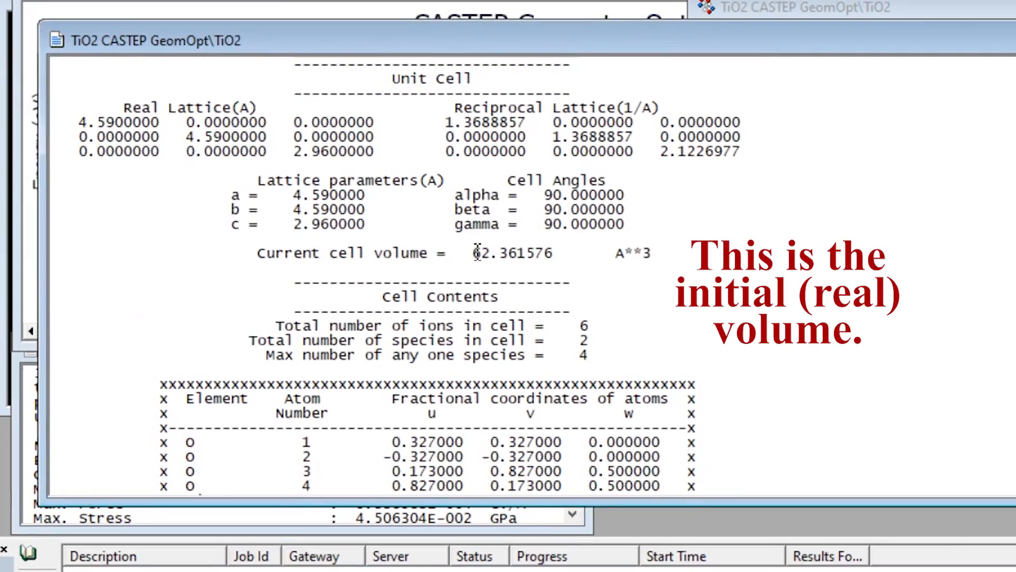
{"action": "left_click_drag", "start_coordinate": [477, 253], "coordinate": [553, 254]}
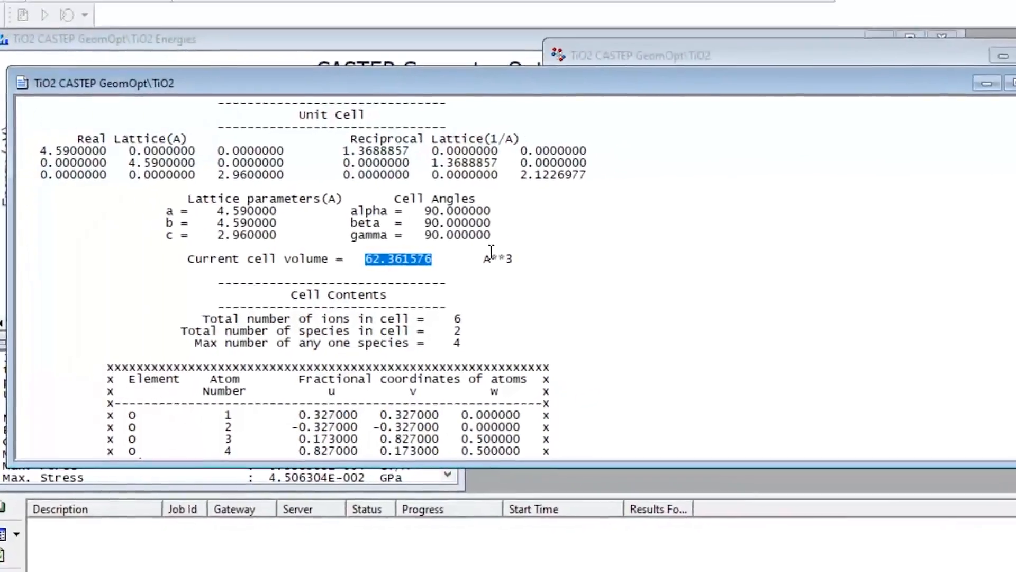
{"action": "left_click", "coordinate": [492, 249]}
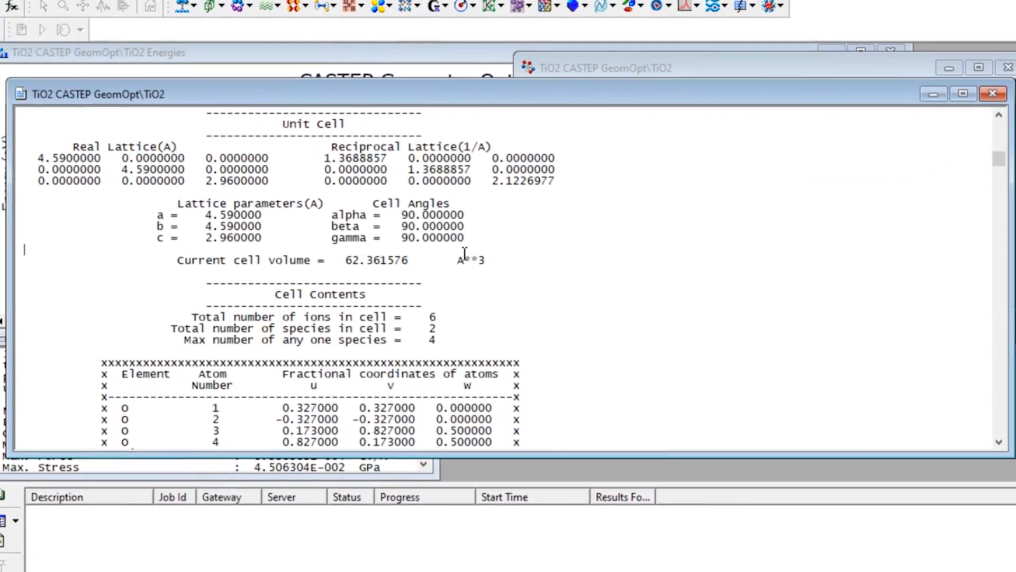
{"action": "scroll", "coordinate": [465, 253], "scroll_direction": "down", "scroll_amount": 3}
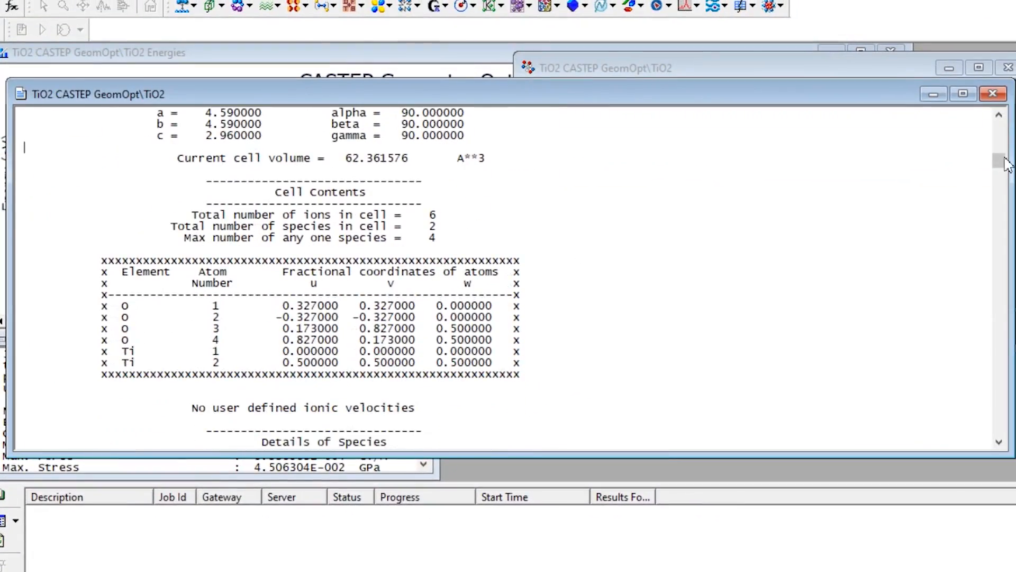
Locate the final Unit Cell section near the end of the TiO2 result file and highlight its current cell volume.
{"action": "left_click_drag", "start_coordinate": [1005, 164], "coordinate": [1005, 433]}
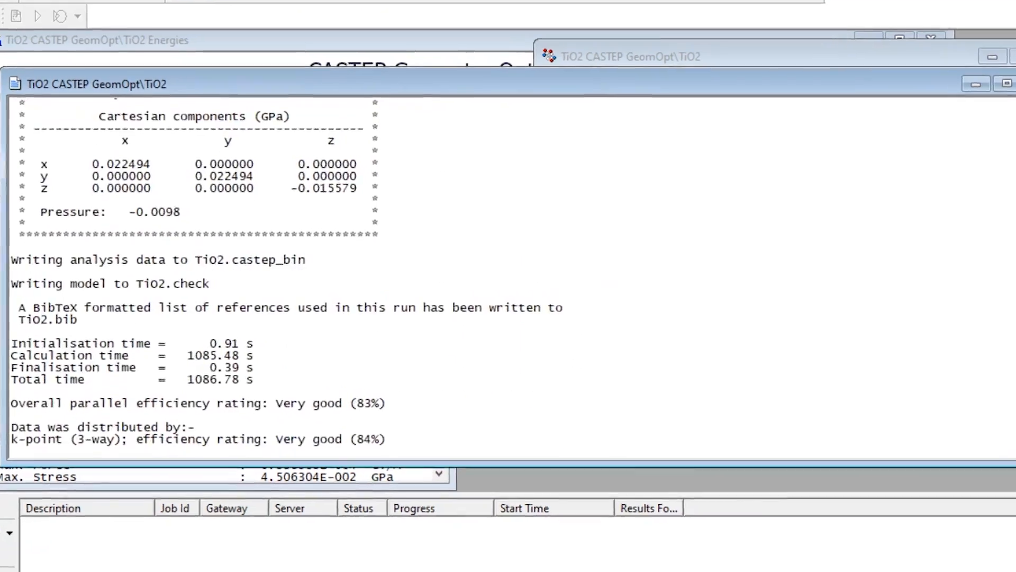
{"action": "scroll", "coordinate": [635, 275], "scroll_direction": "up", "scroll_amount": 20}
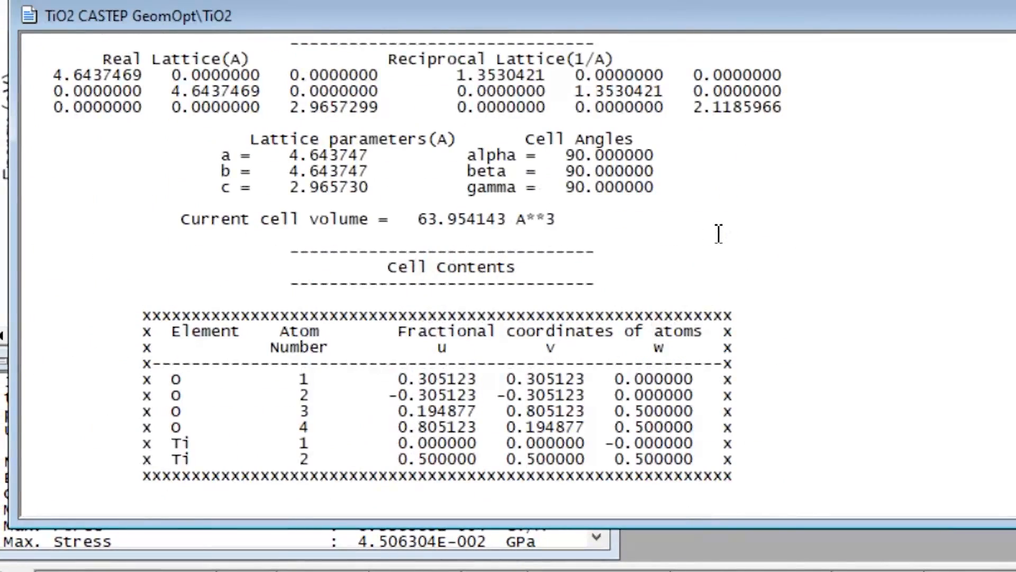
{"action": "left_click_drag", "start_coordinate": [419, 220], "coordinate": [510, 230]}
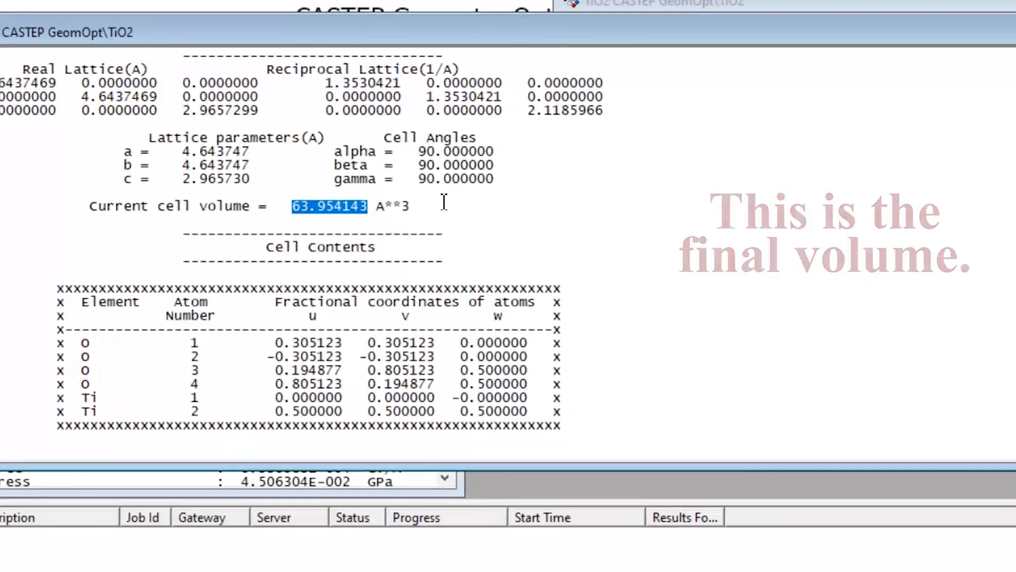
{"action": "left_click", "coordinate": [594, 215]}
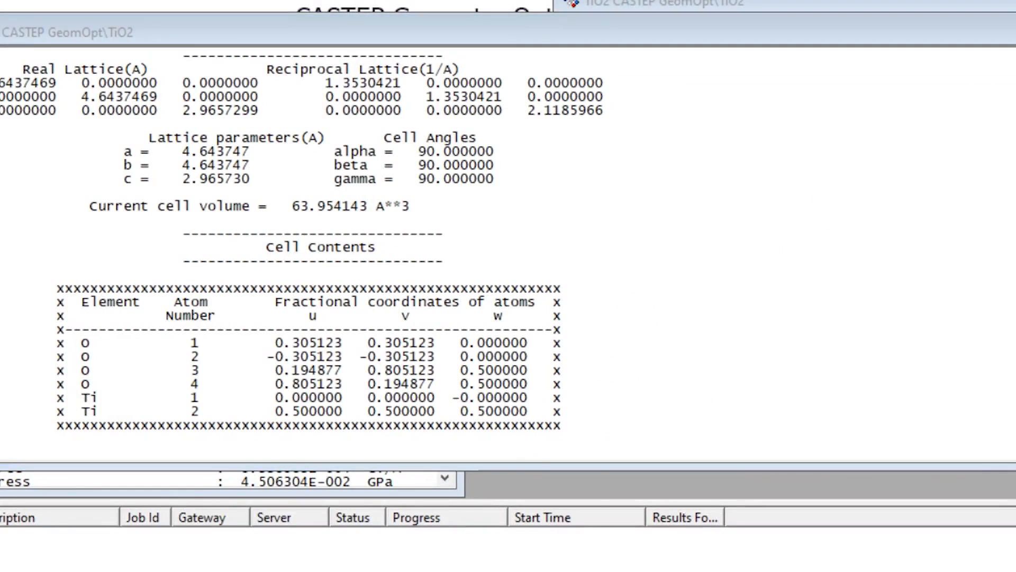
Open Calculator and place its window beside the cell volume text of the result file.
{"action": "key", "text": "super"}
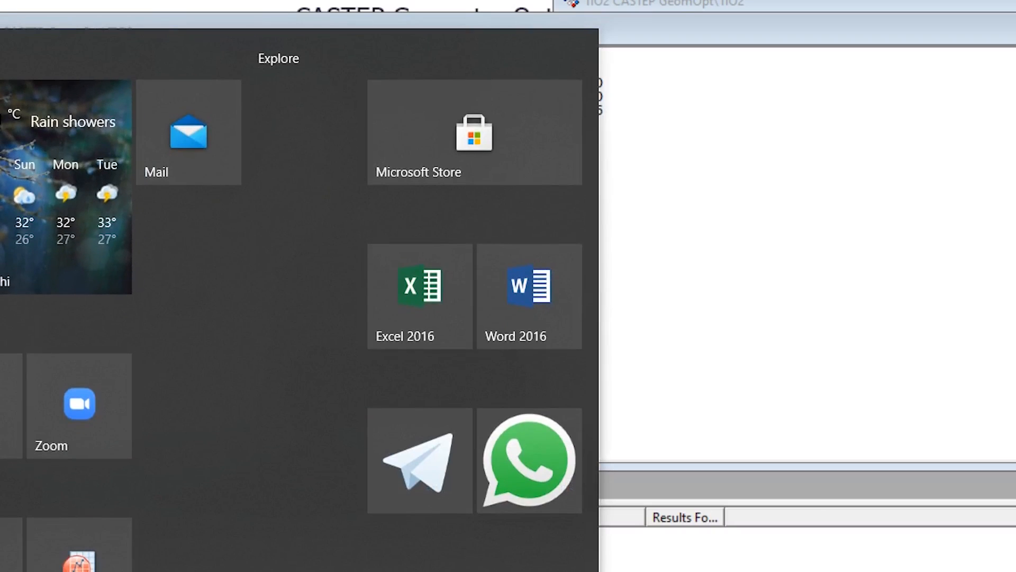
{"action": "left_click", "coordinate": [422, 570]}
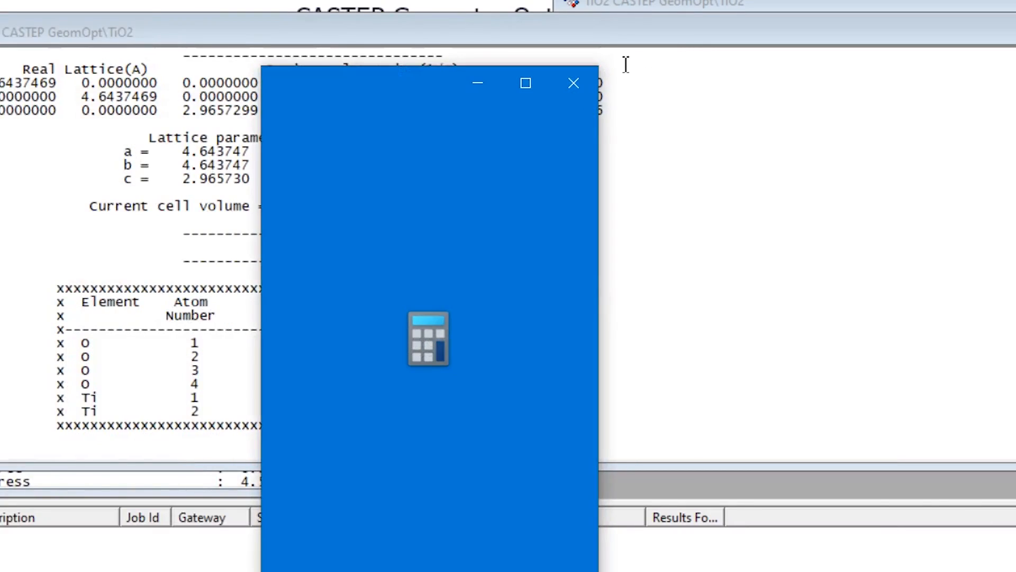
{"action": "left_click_drag", "start_coordinate": [431, 86], "coordinate": [756, 93]}
{"action": "left_click_drag", "start_coordinate": [816, 60], "coordinate": [832, 33]}
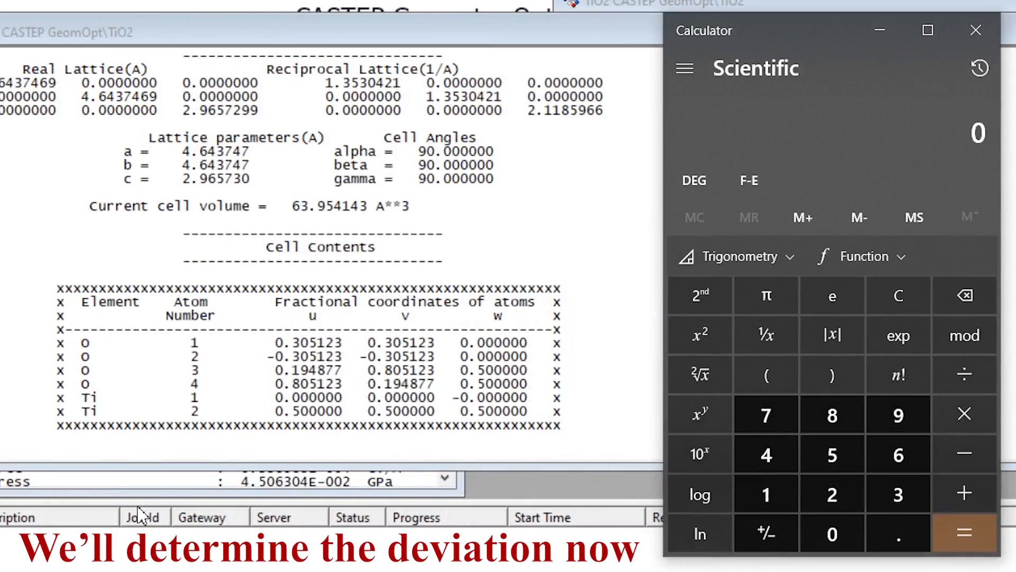
Enter the final cell volume 63.954143 in Calculator as the number to subtract from.
{"action": "type", "text": "63."}
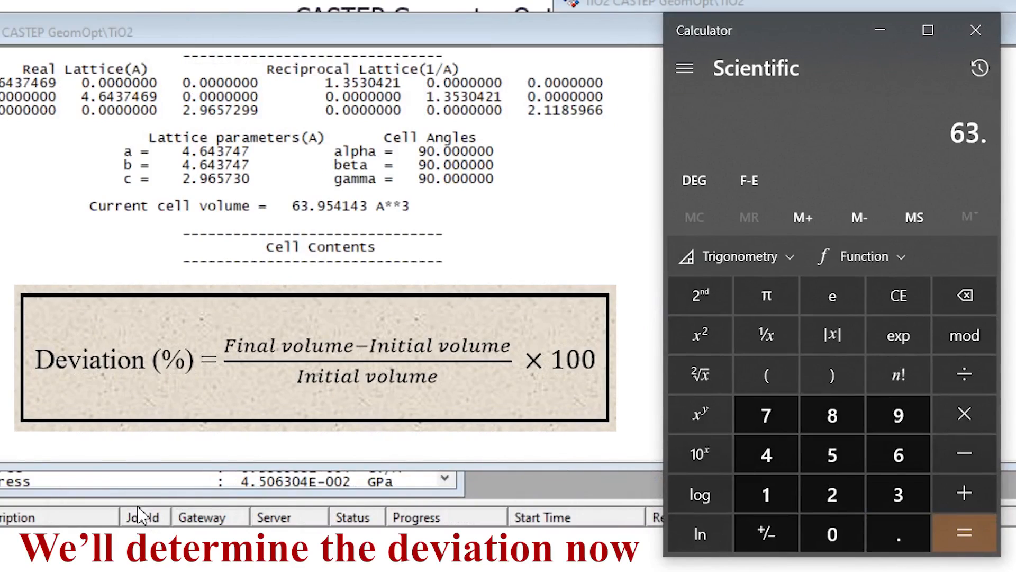
{"action": "type", "text": "9541"}
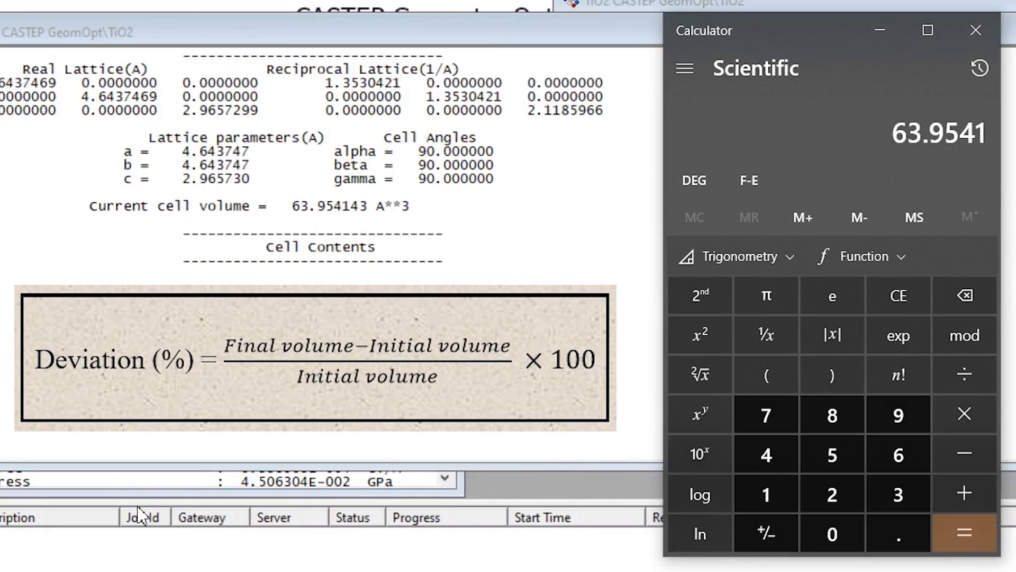
{"action": "type", "text": "43"}
{"action": "key", "text": "minus"}
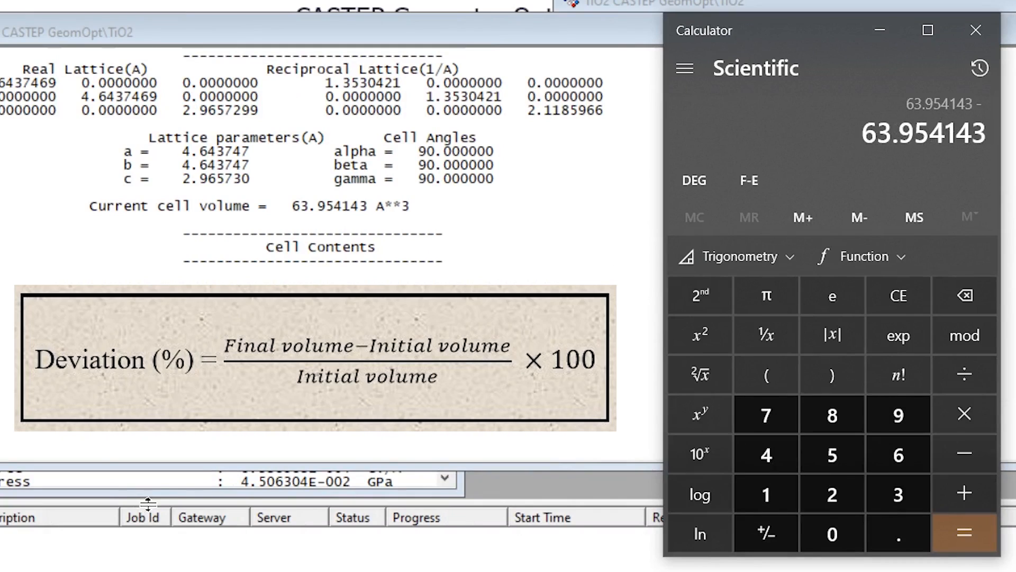
Find the initial cell volume in the result file and subtract this 62.361576 from the final volume in Calculator.
{"action": "left_click", "coordinate": [414, 206]}
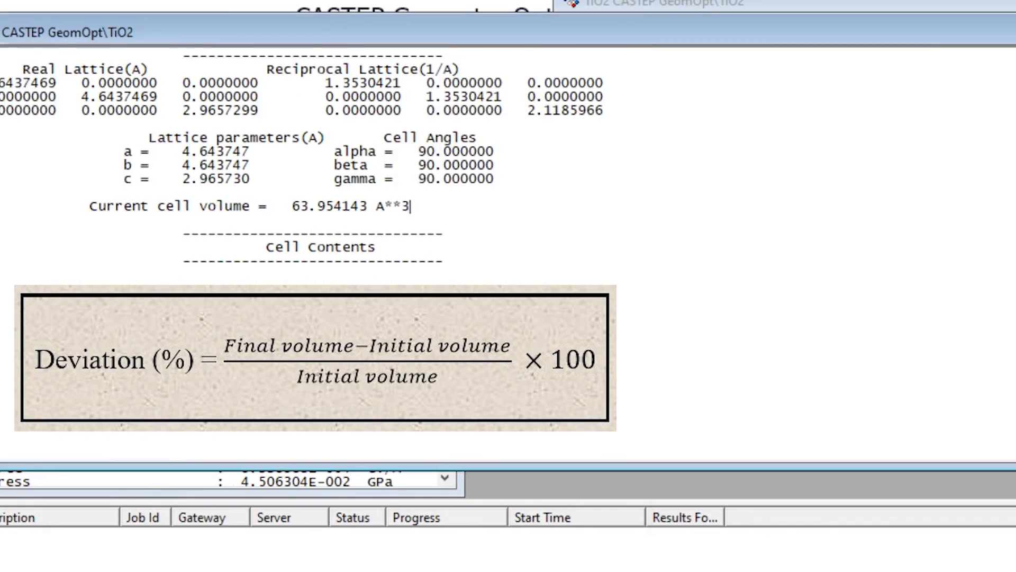
{"action": "scroll", "coordinate": [414, 206], "scroll_direction": "up", "scroll_amount": 20}
{"action": "scroll", "coordinate": [414, 205], "scroll_direction": "up", "scroll_amount": 15}
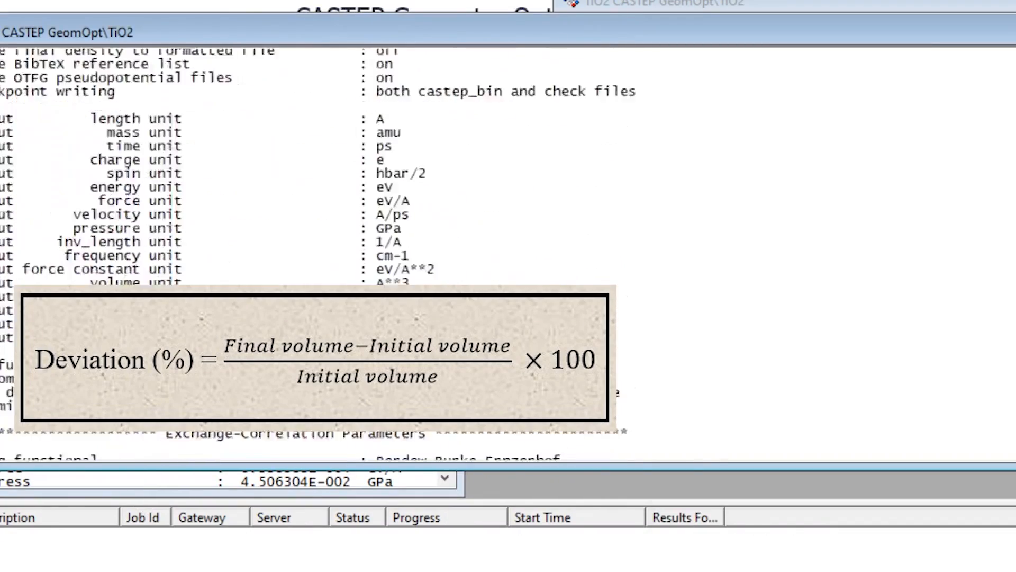
{"action": "scroll", "coordinate": [980, 183], "scroll_direction": "down", "scroll_amount": 20}
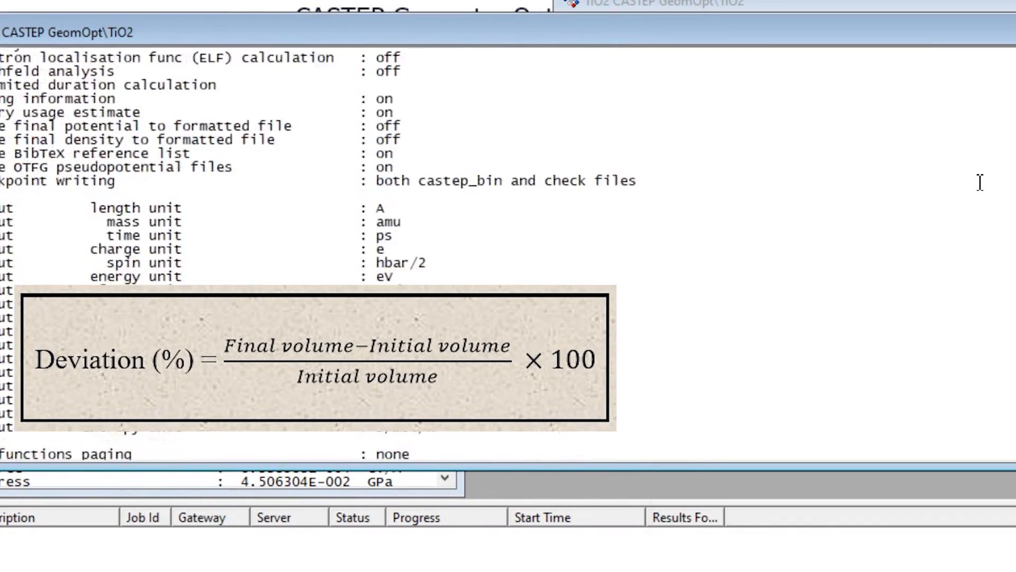
{"action": "scroll", "coordinate": [980, 182], "scroll_direction": "down", "scroll_amount": 15}
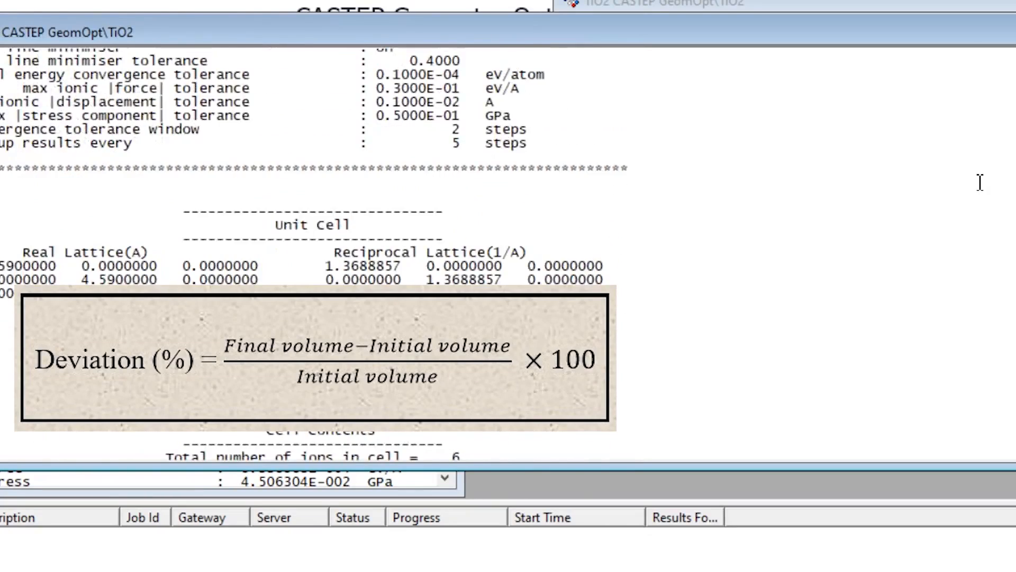
{"action": "key", "text": "alt+Tab"}
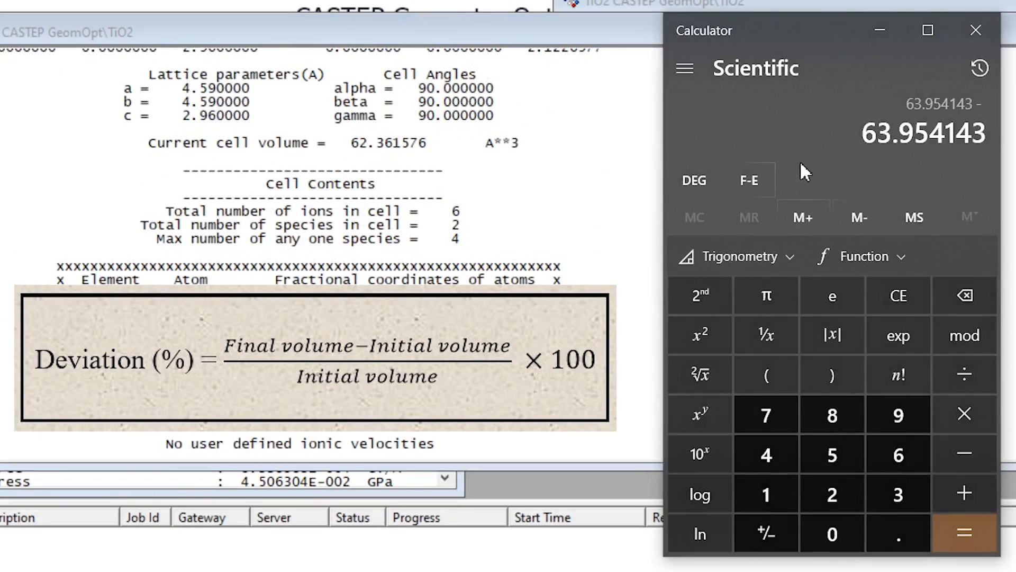
{"action": "type", "text": "62."}
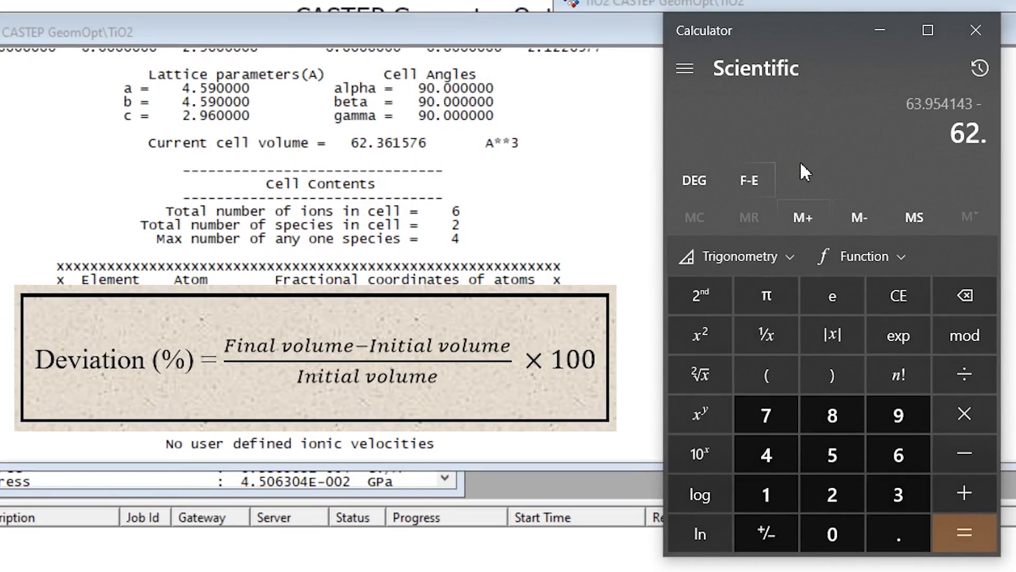
{"action": "type", "text": "361576"}
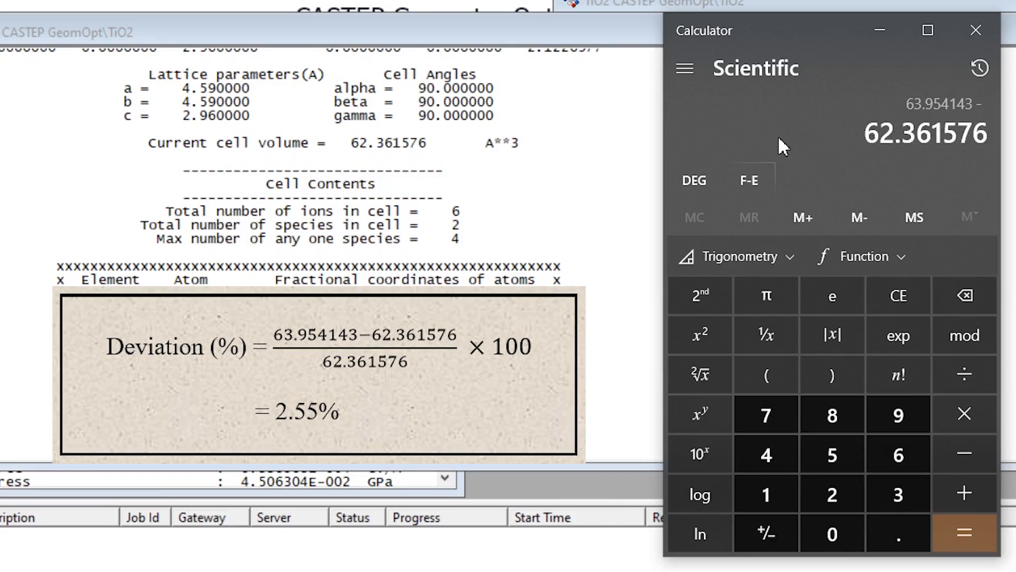
{"action": "key", "text": "Return"}
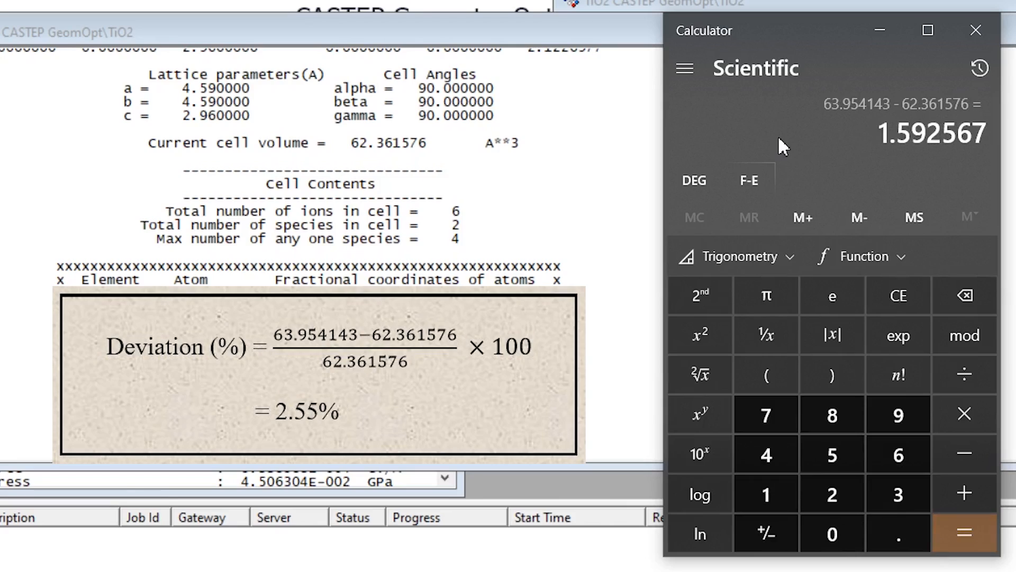
Divide the volume difference by 62.361576, multiply by 100 for the percentage deviation, and close Calculator.
{"action": "key", "text": "slash"}
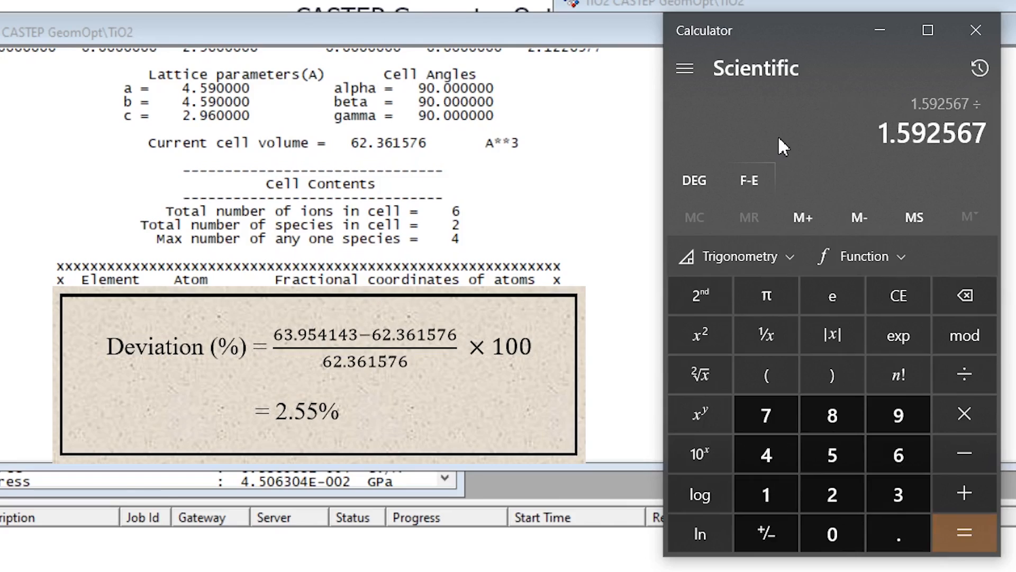
{"action": "type", "text": "62."}
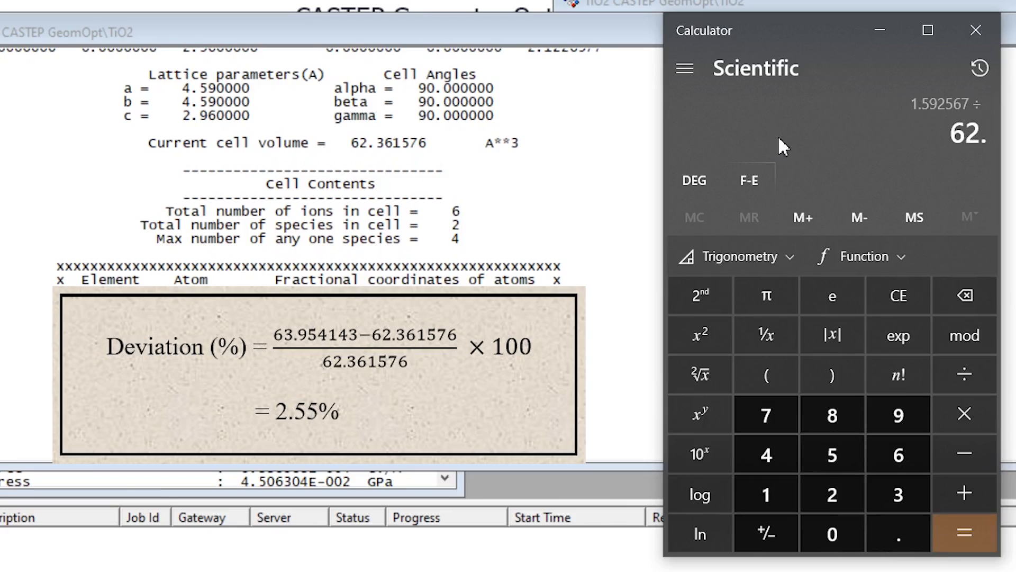
{"action": "type", "text": "36"}
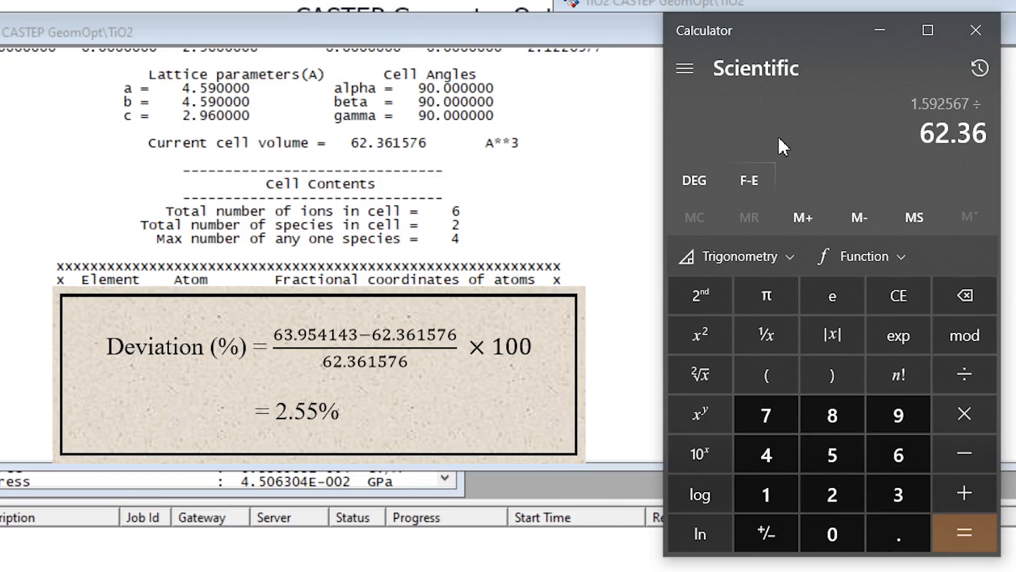
{"action": "type", "text": "1576"}
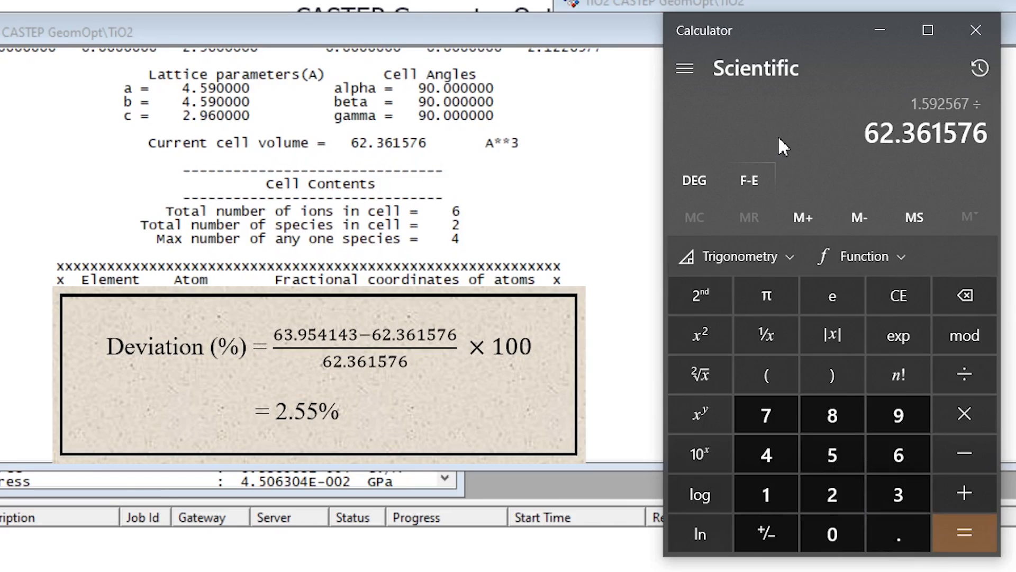
{"action": "key", "text": "Return"}
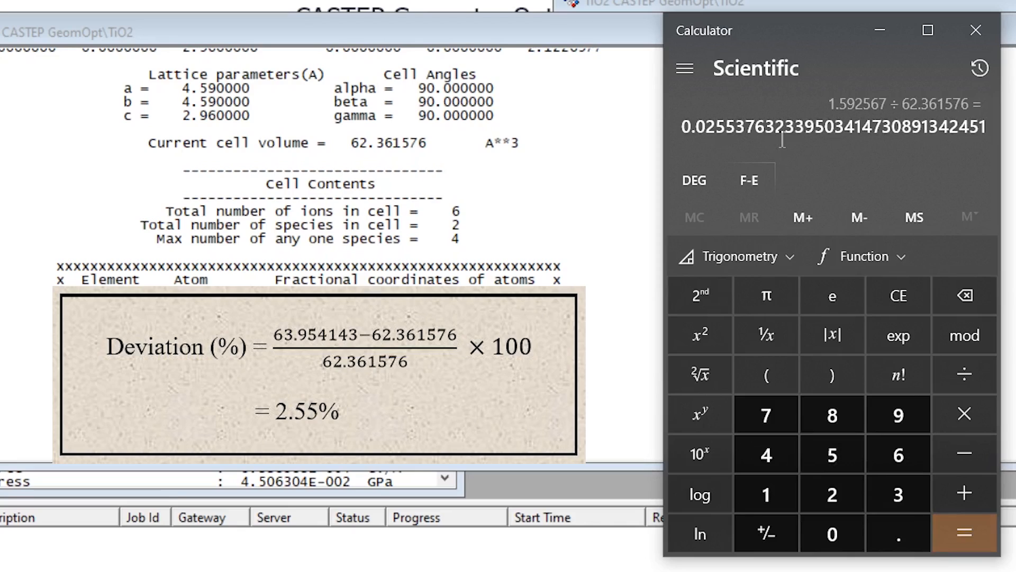
{"action": "type", "text": "*100"}
{"action": "key", "text": "Return"}
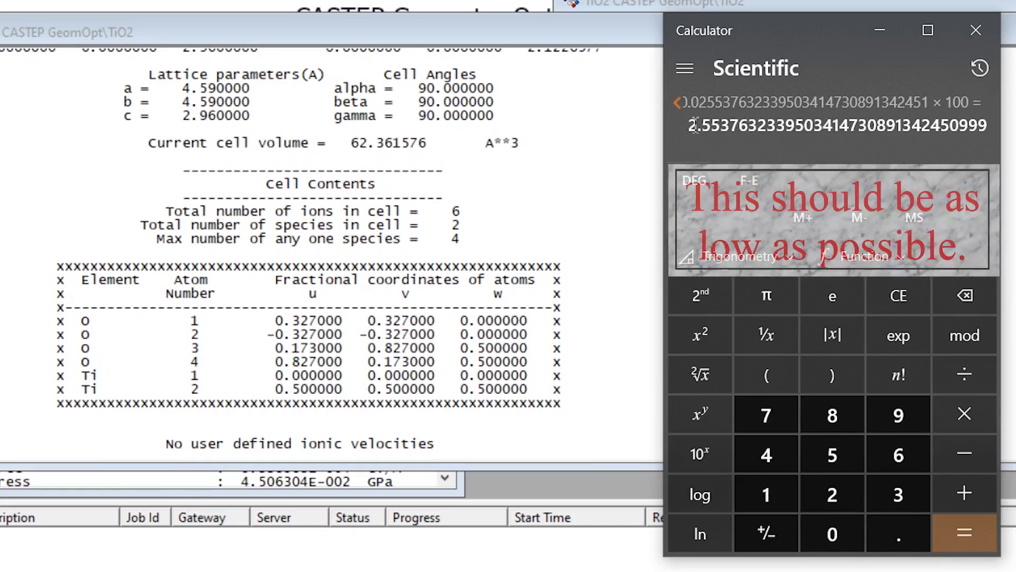
{"action": "left_click_drag", "start_coordinate": [688, 126], "coordinate": [726, 129]}
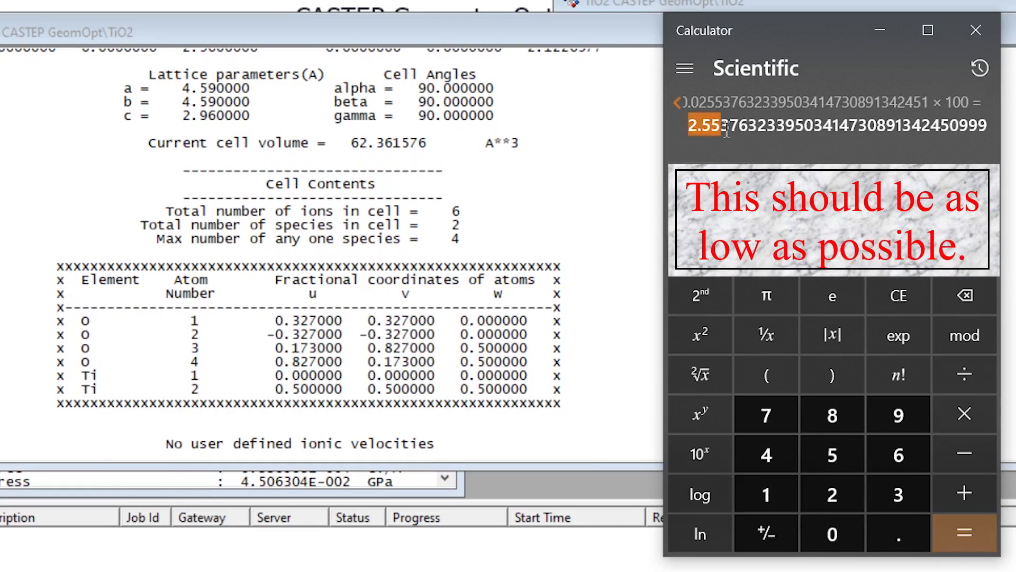
{"action": "left_click", "coordinate": [976, 30]}
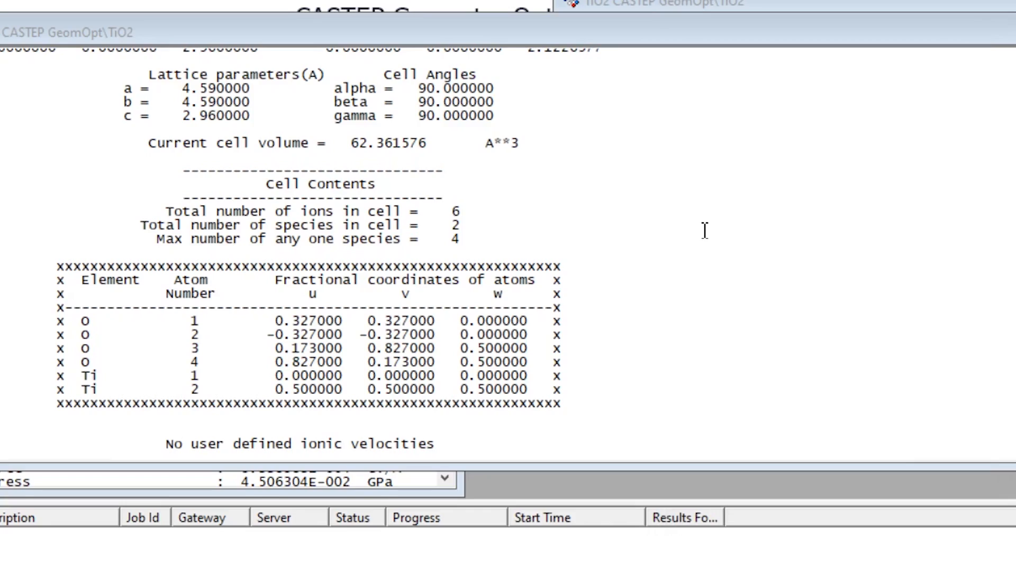
Close the result text, optimized structure, convergence, energies and status windows, leaving the original TiO2 structure open.
{"action": "scroll", "coordinate": [705, 230], "scroll_direction": "down", "scroll_amount": 5}
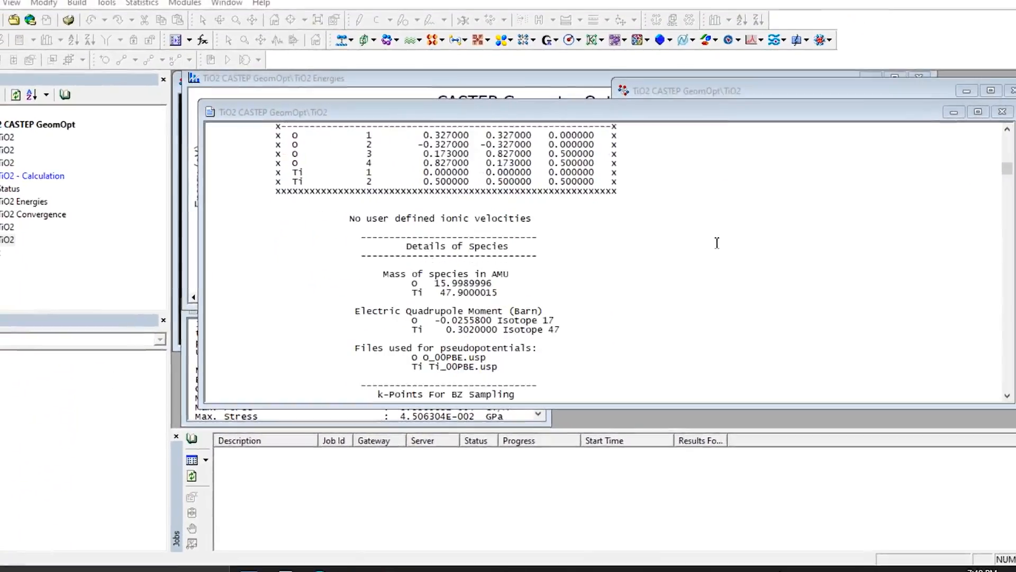
{"action": "scroll", "coordinate": [717, 243], "scroll_direction": "down", "scroll_amount": 4}
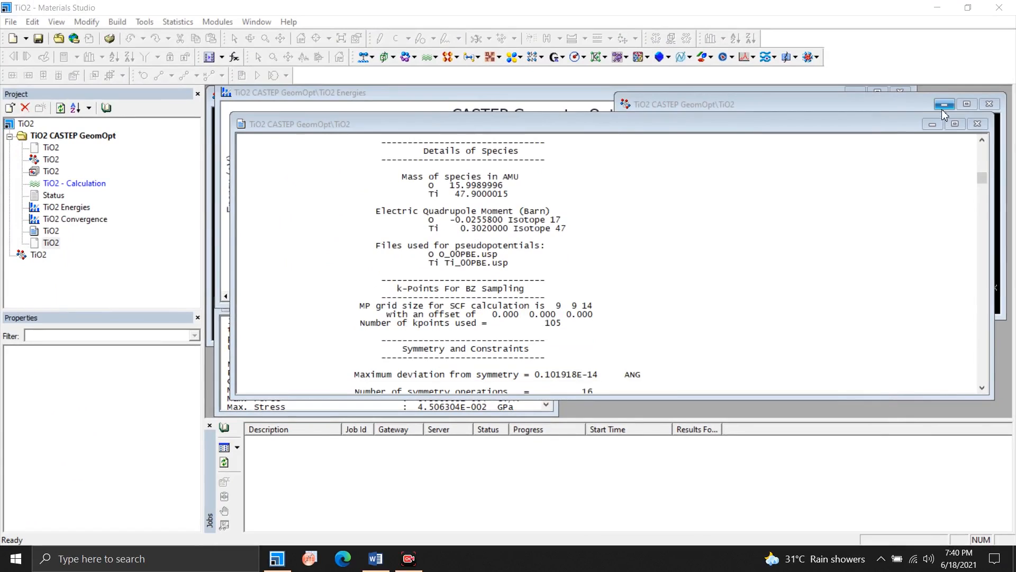
{"action": "left_click", "coordinate": [977, 124]}
{"action": "left_click", "coordinate": [989, 104]}
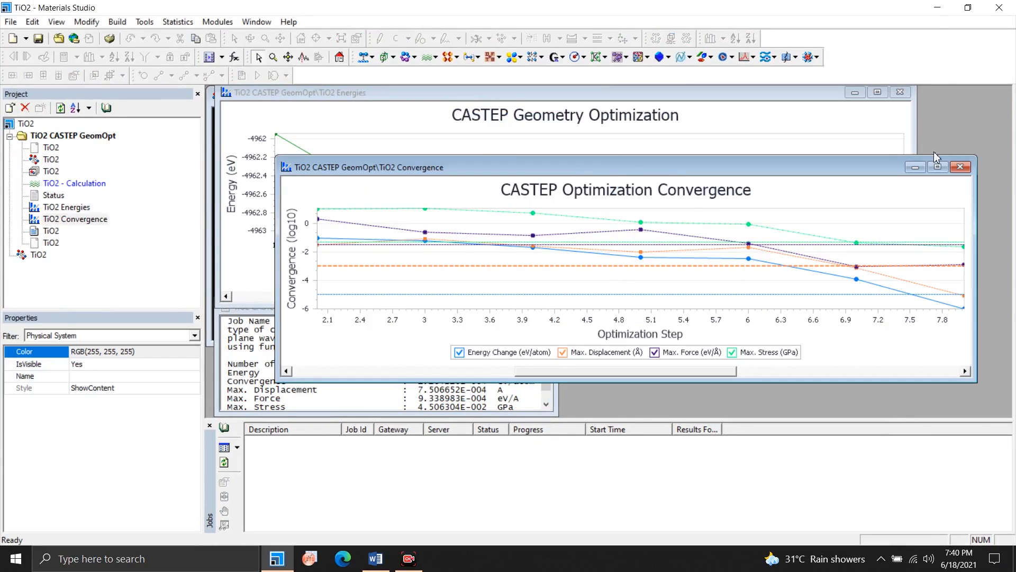
{"action": "left_click", "coordinate": [961, 169]}
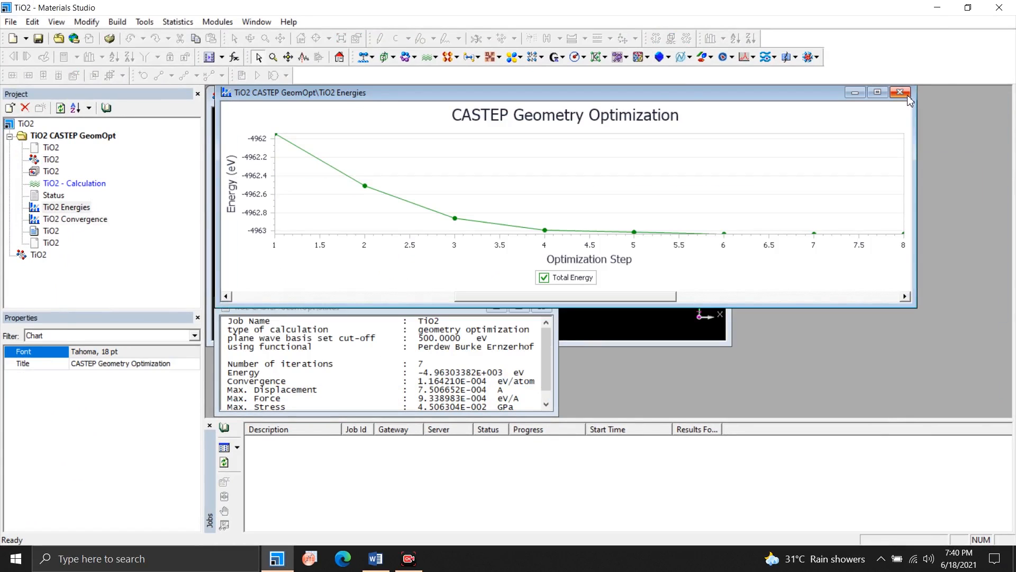
{"action": "left_click", "coordinate": [900, 93]}
{"action": "left_click", "coordinate": [546, 307]}
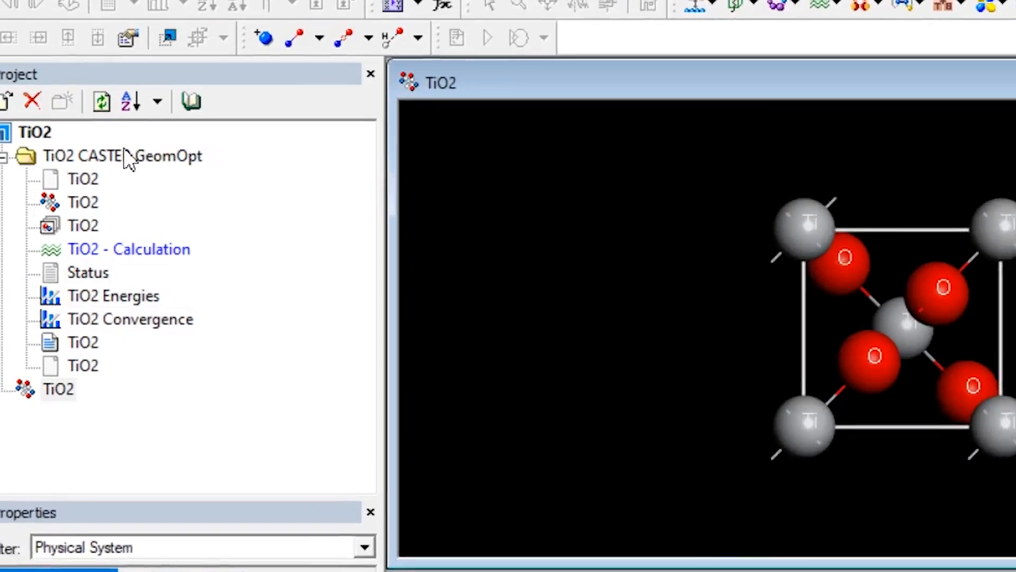
Rename the CASTEP result folder to "TiO2 CASTEP GeomOpt 9 9 14" and collapse it in the project tree.
{"action": "left_click", "coordinate": [88, 136]}
{"action": "left_click", "coordinate": [213, 162]}
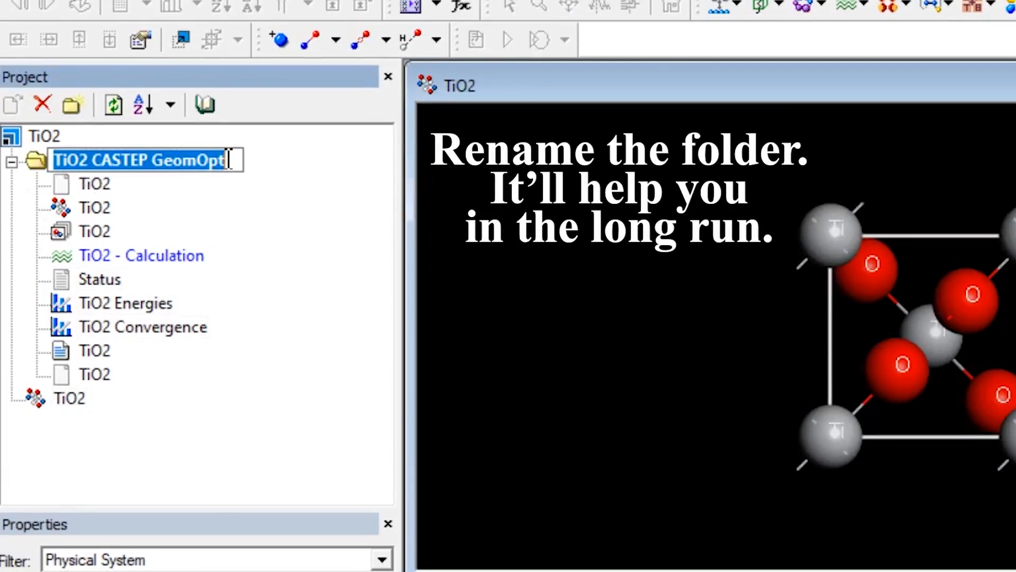
{"action": "left_click", "coordinate": [245, 162]}
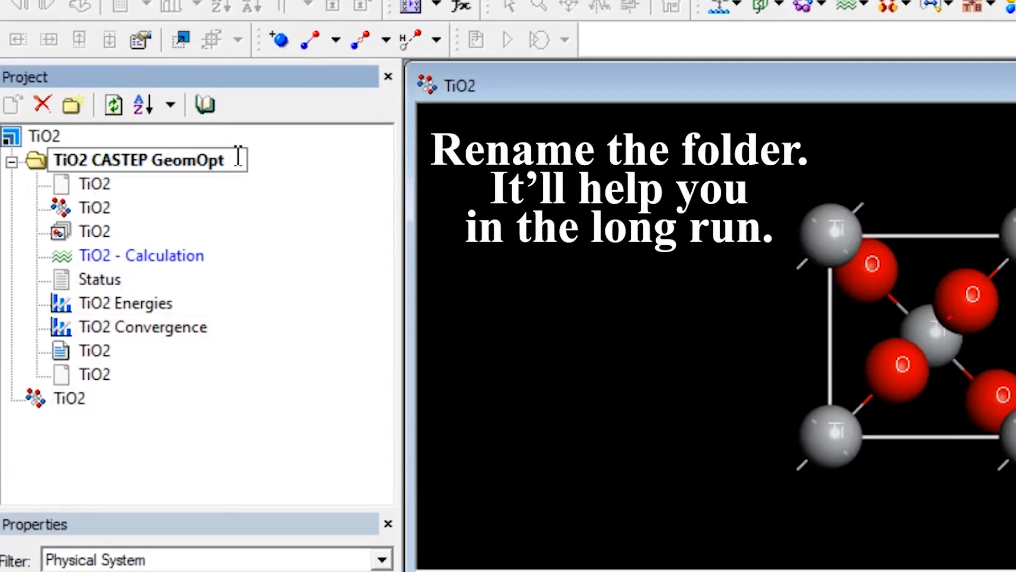
{"action": "type", "text": "9"}
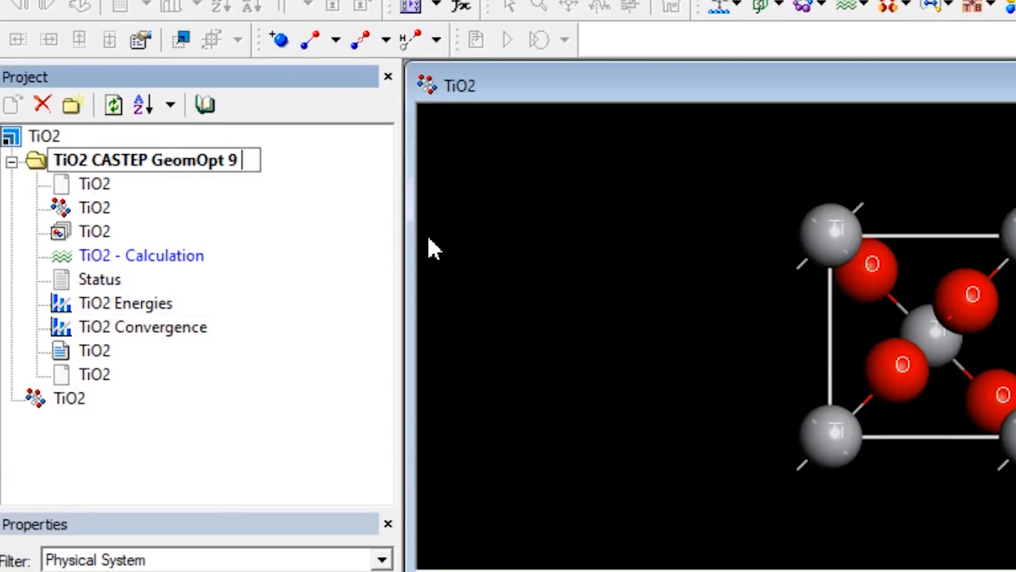
{"action": "type", "text": " 9 14"}
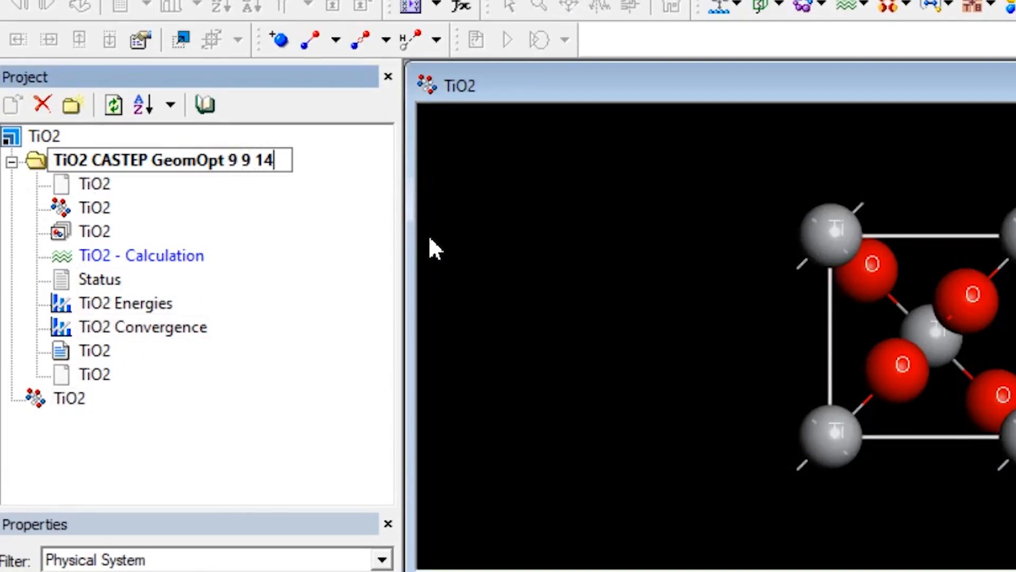
{"action": "left_click", "coordinate": [354, 280]}
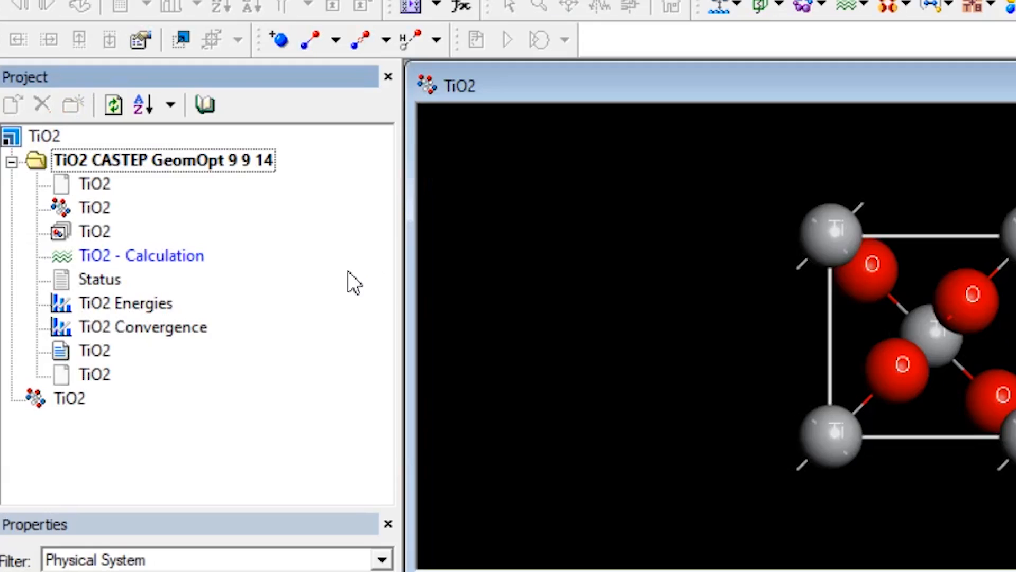
{"action": "left_click", "coordinate": [11, 161]}
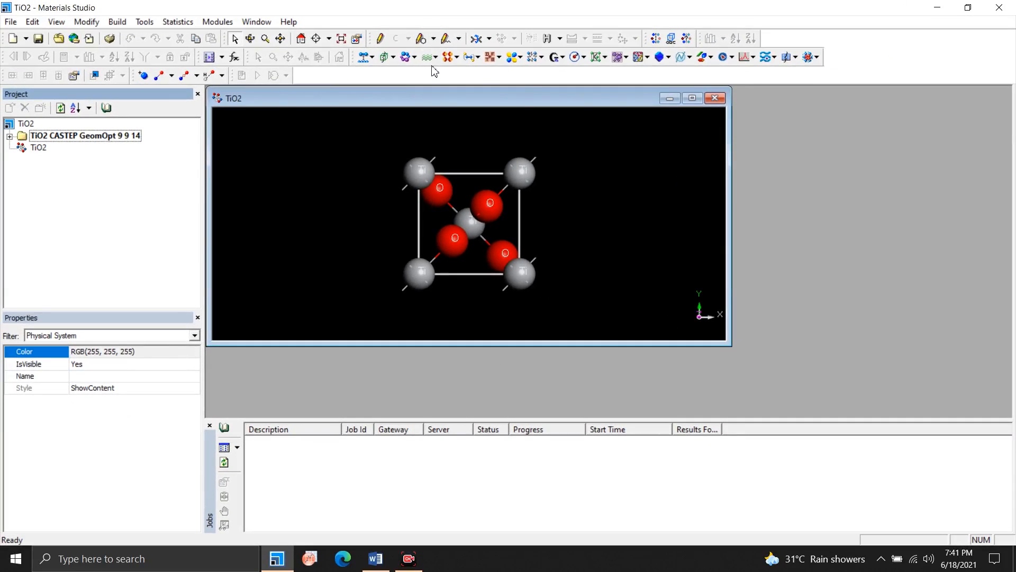
Set the custom Monkhorst-Pack k-point grid of a new CASTEP calculation to 10 x 10 x 16.
{"action": "left_click", "coordinate": [436, 56]}
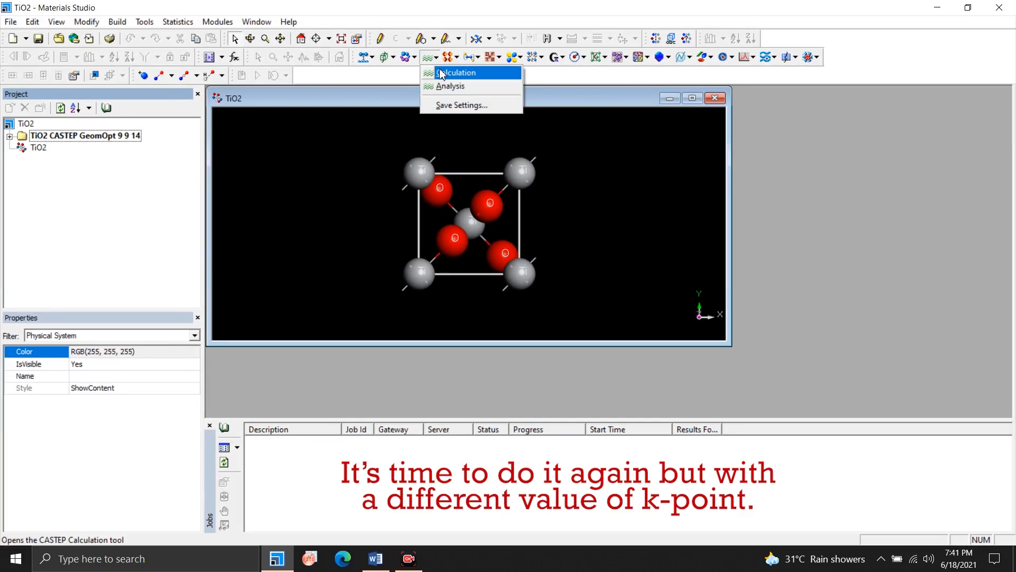
{"action": "left_click", "coordinate": [443, 70]}
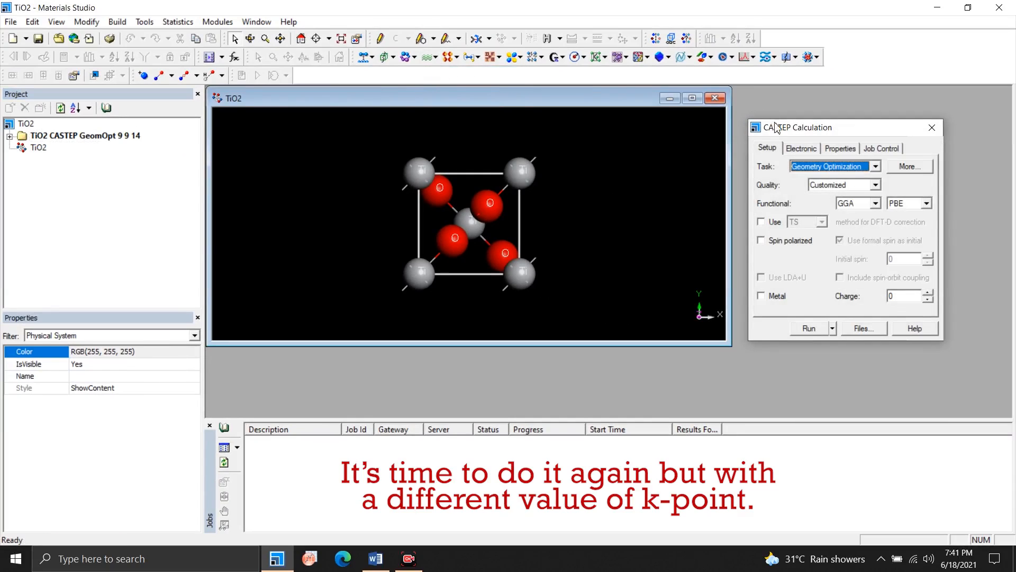
{"action": "left_click", "coordinate": [802, 149]}
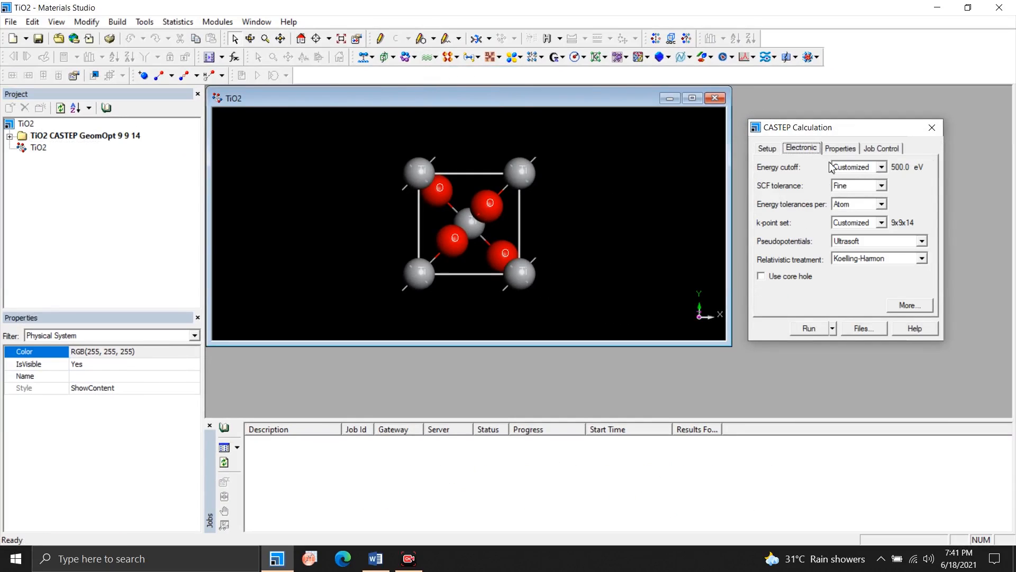
{"action": "left_click", "coordinate": [909, 305]}
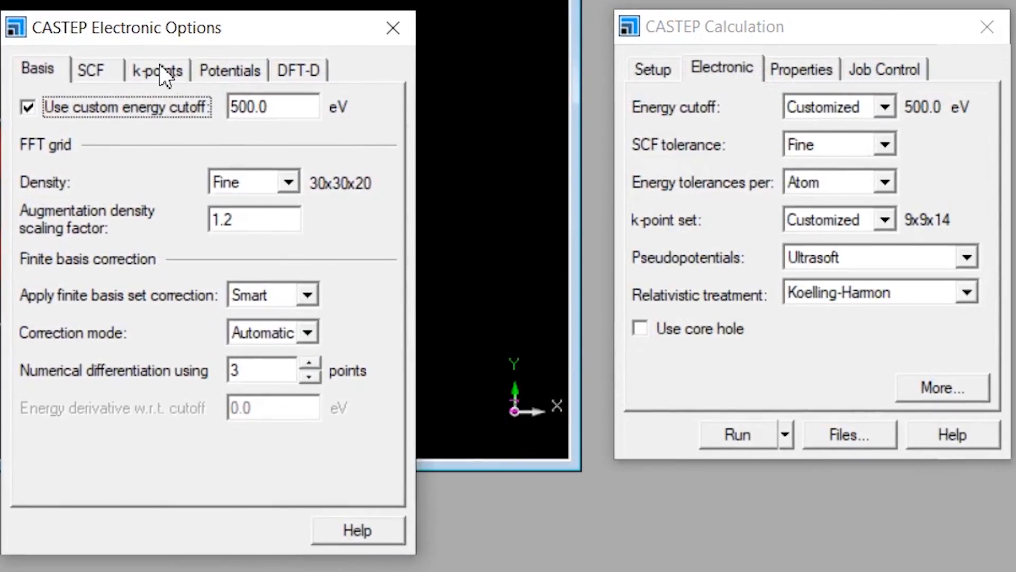
{"action": "left_click", "coordinate": [349, 138]}
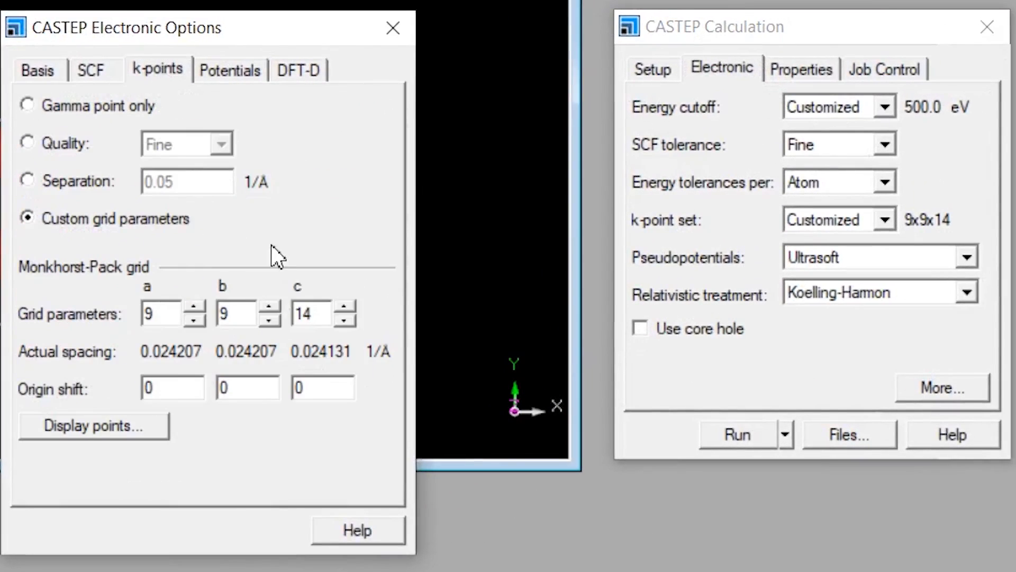
{"action": "left_click", "coordinate": [193, 307]}
{"action": "left_click", "coordinate": [269, 307]}
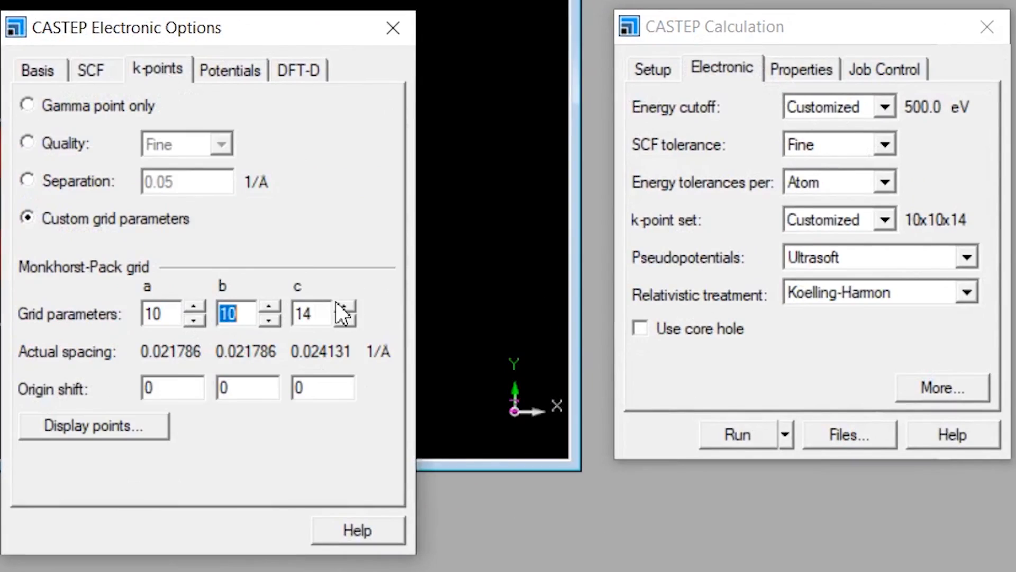
{"action": "left_click", "coordinate": [343, 307]}
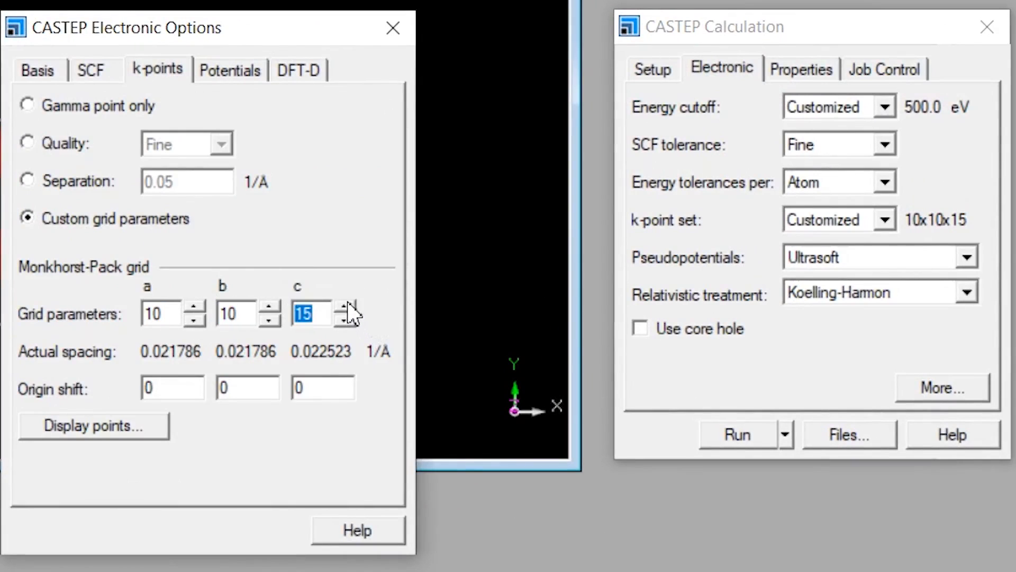
{"action": "left_click", "coordinate": [345, 307]}
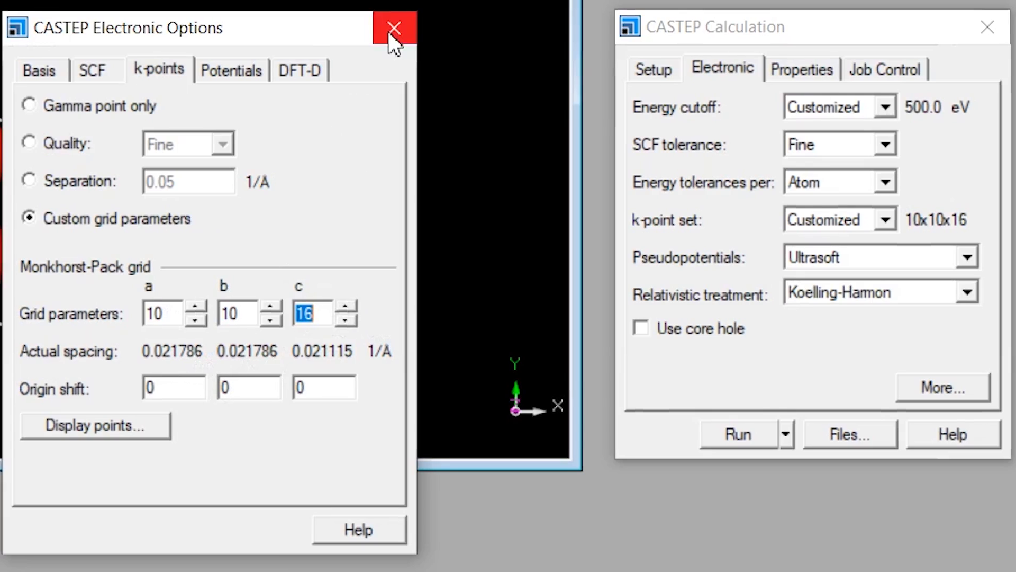
Close the electronic options, run the TiO2 geometry optimization, and close the CASTEP calculation dialog.
{"action": "left_click", "coordinate": [391, 29]}
{"action": "left_click", "coordinate": [739, 434]}
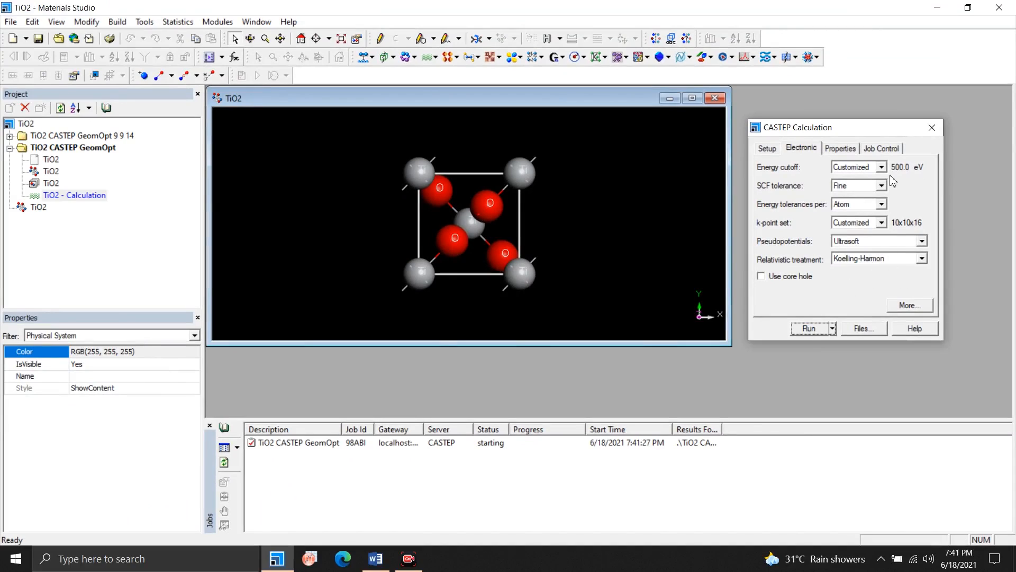
{"action": "left_click", "coordinate": [930, 129]}
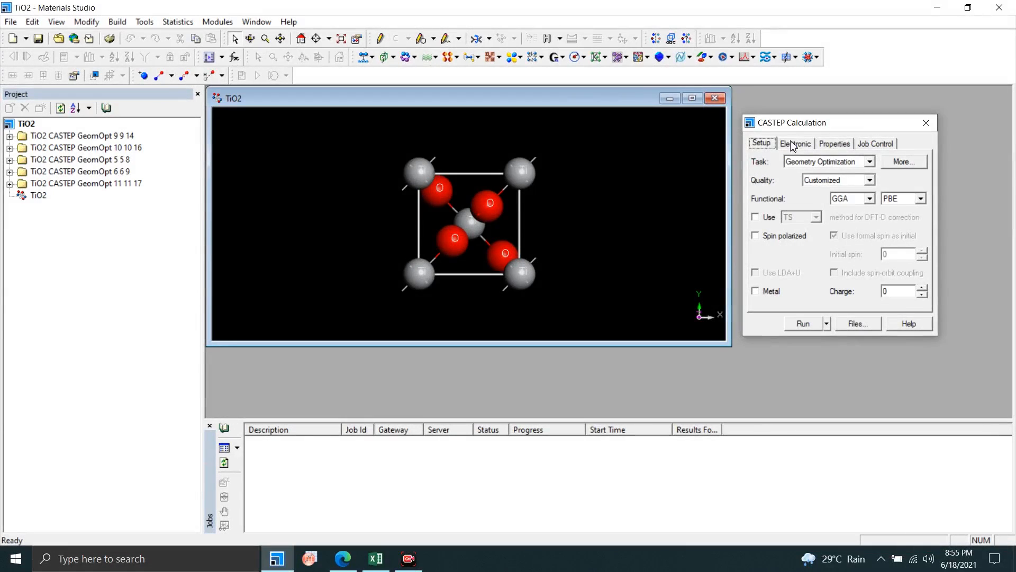
Set the custom energy cutoff to 300 eV, keeping the 9x9x14 k-point grid, and run the TiO2 geometry optimization.
{"action": "left_click", "coordinate": [794, 145]}
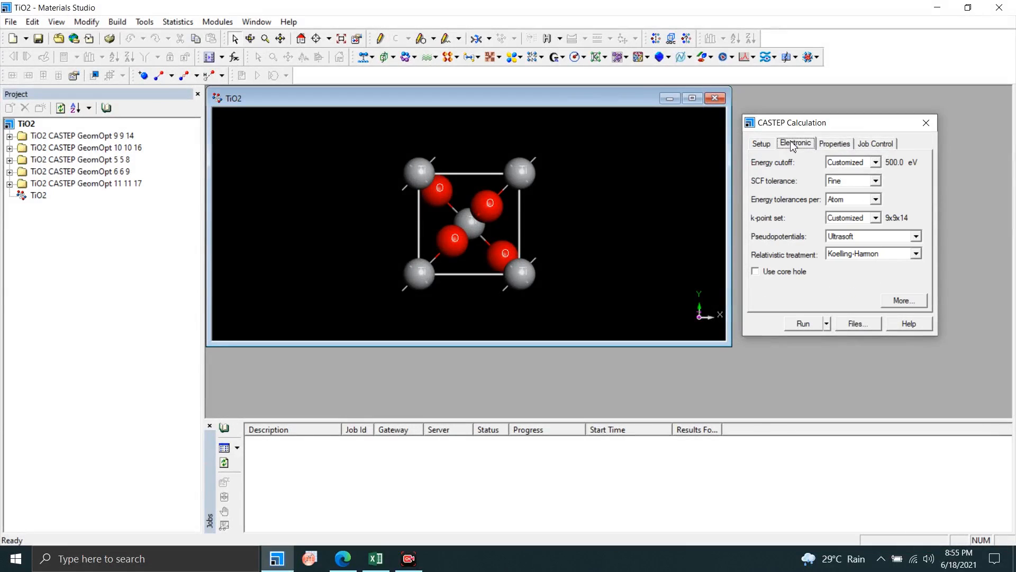
{"action": "left_click", "coordinate": [901, 301]}
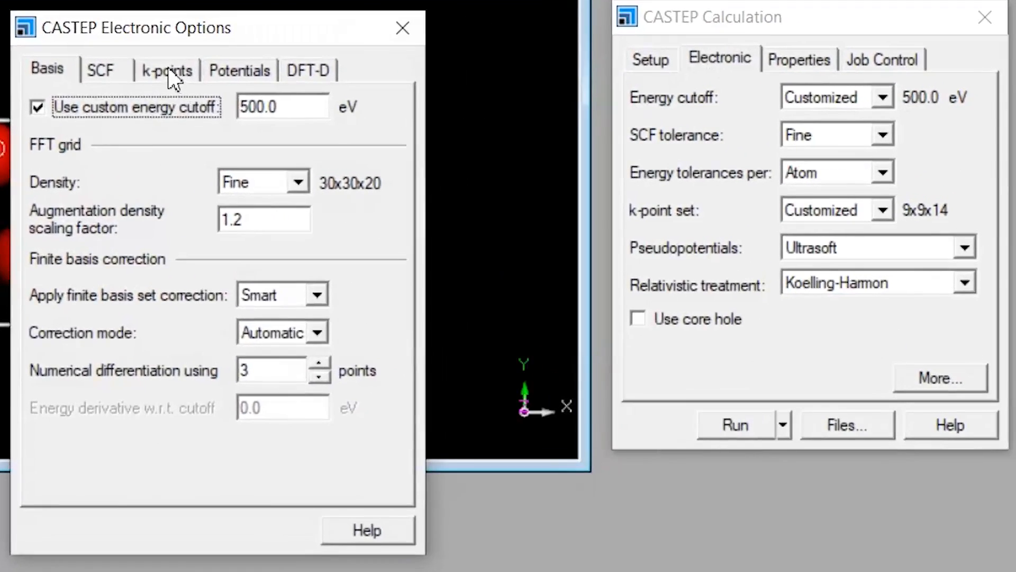
{"action": "left_click", "coordinate": [523, 148]}
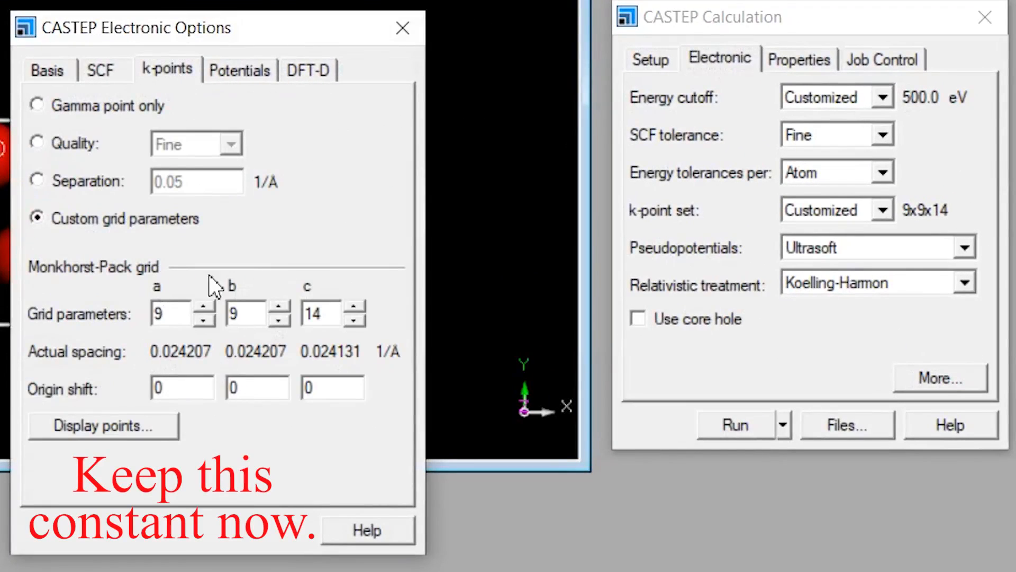
{"action": "left_click", "coordinate": [50, 74]}
{"action": "left_click_drag", "start_coordinate": [303, 109], "coordinate": [204, 114]}
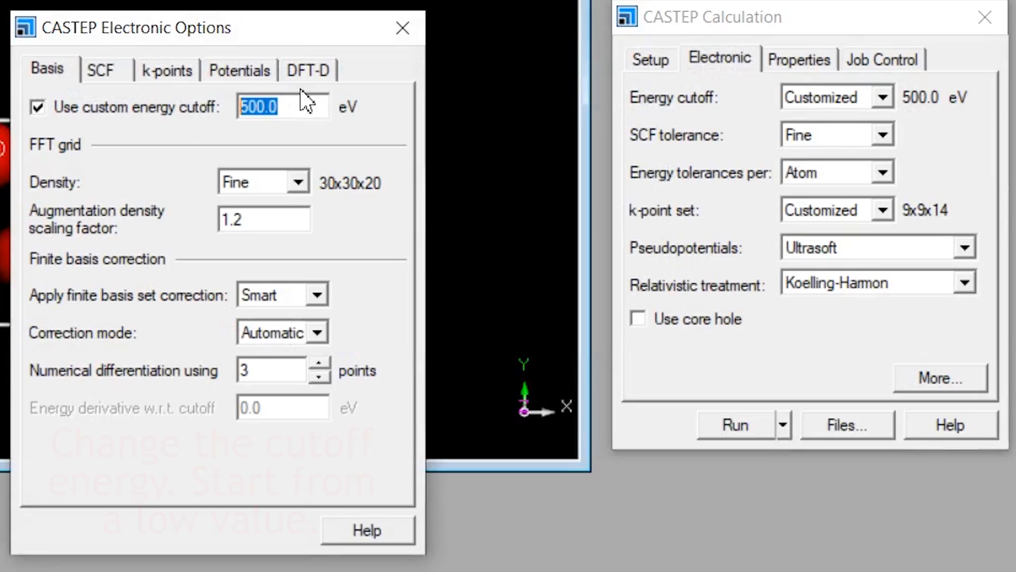
{"action": "type", "text": "300"}
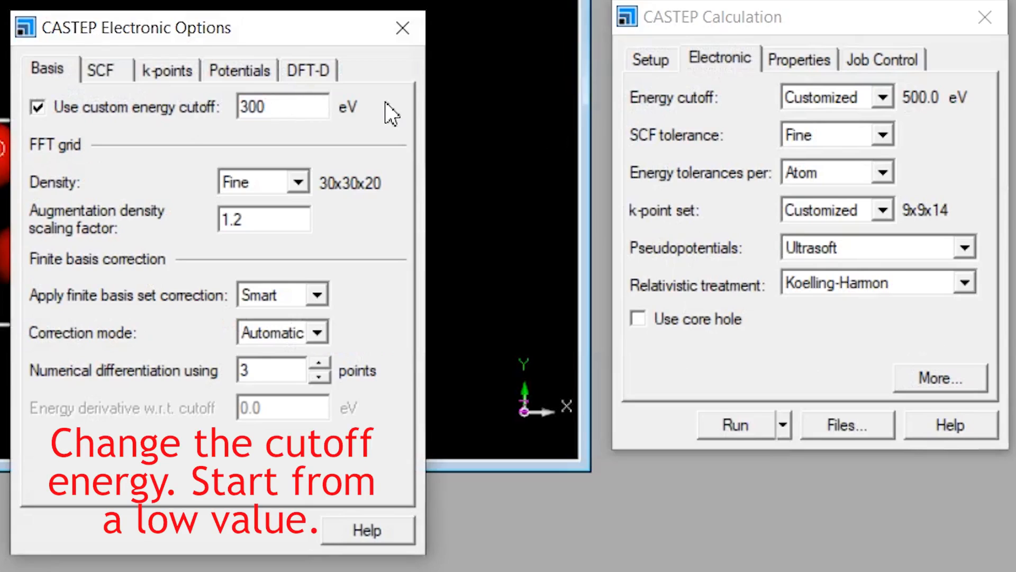
{"action": "left_click", "coordinate": [394, 30]}
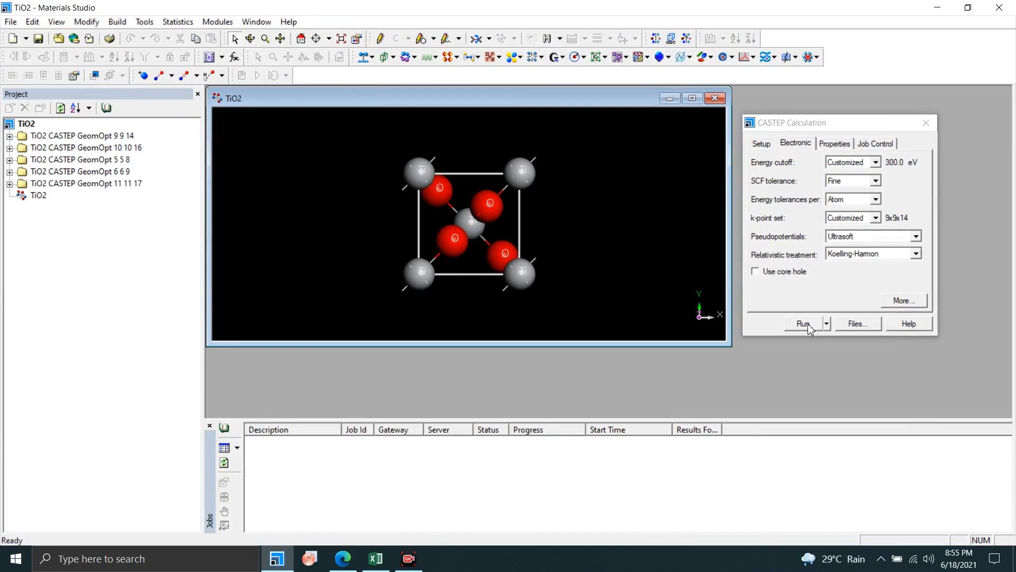
{"action": "left_click", "coordinate": [747, 428]}
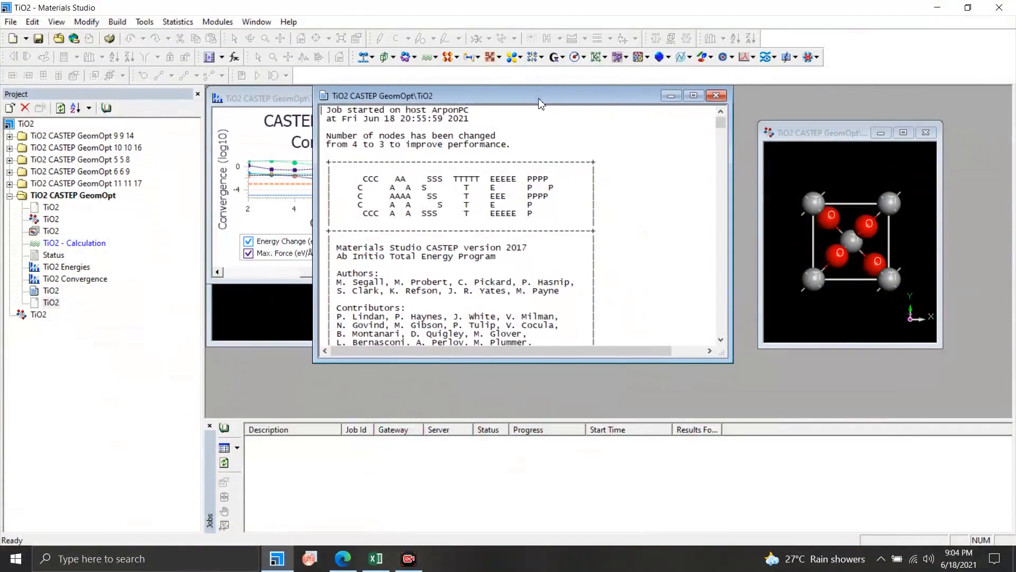
Find and highlight the final cell volume in the optimization result text, then close the text window.
{"action": "left_click_drag", "start_coordinate": [721, 125], "coordinate": [720, 142]}
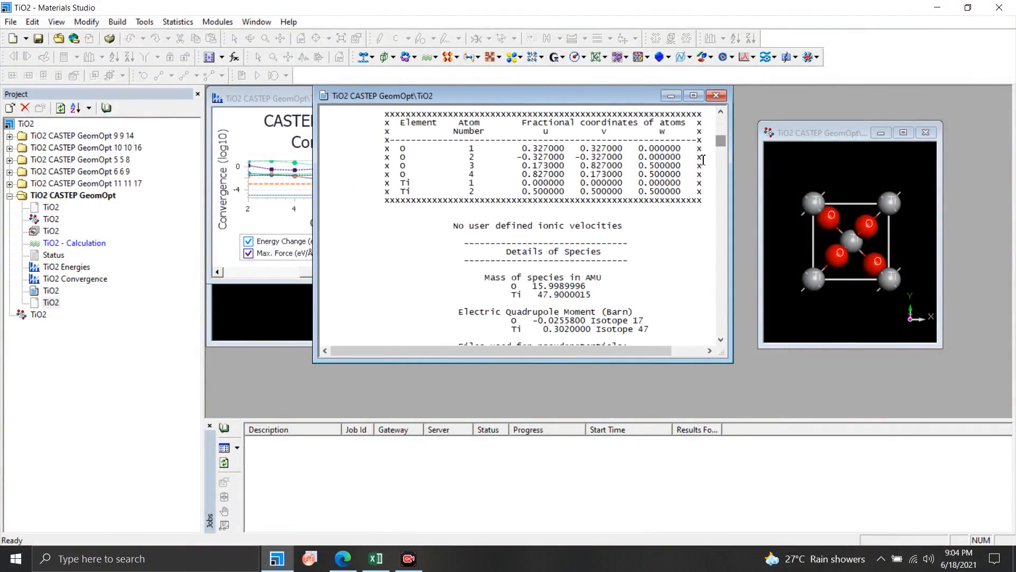
{"action": "left_click_drag", "start_coordinate": [724, 354], "coordinate": [870, 374]}
{"action": "scroll", "coordinate": [720, 323], "scroll_direction": "down", "scroll_amount": 15}
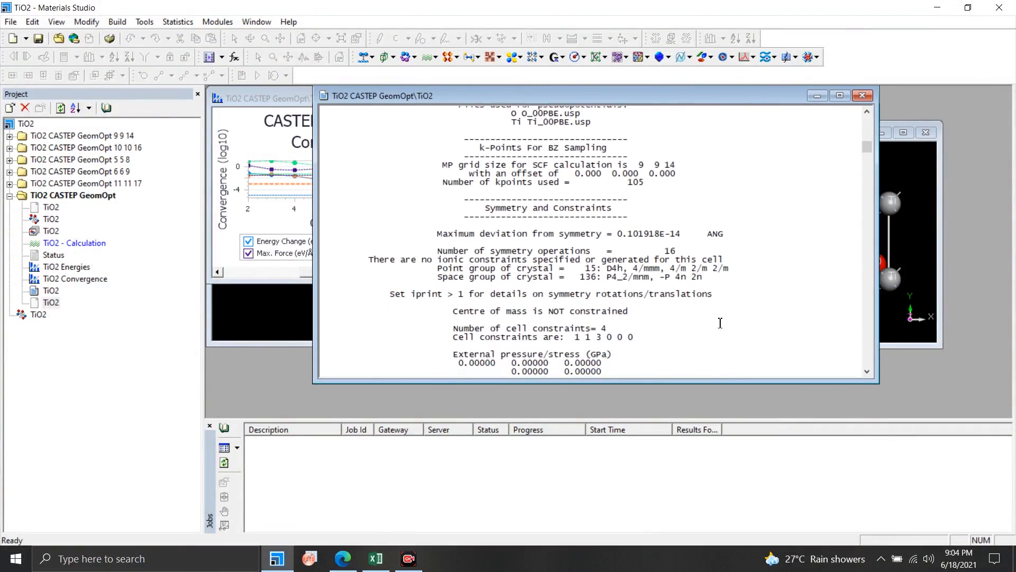
{"action": "scroll", "coordinate": [718, 320], "scroll_direction": "down", "scroll_amount": 20}
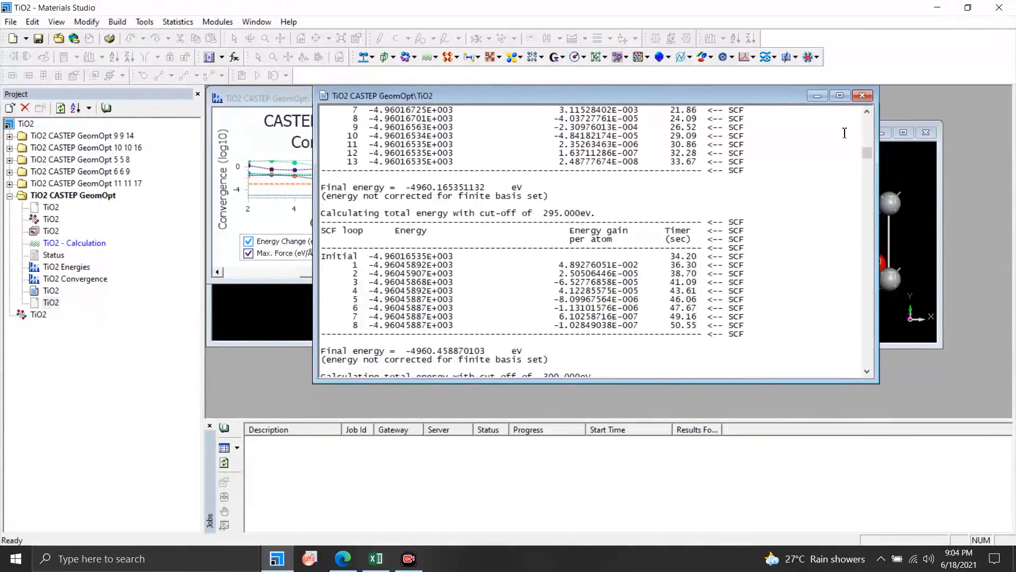
{"action": "scroll", "coordinate": [688, 264], "scroll_direction": "up", "scroll_amount": 15}
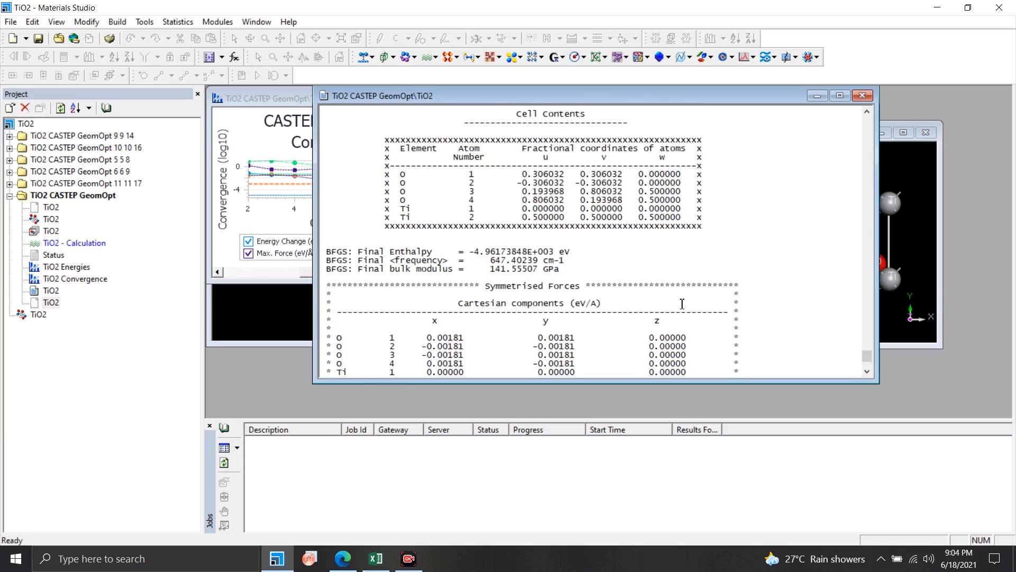
{"action": "left_click_drag", "start_coordinate": [531, 220], "coordinate": [582, 220]}
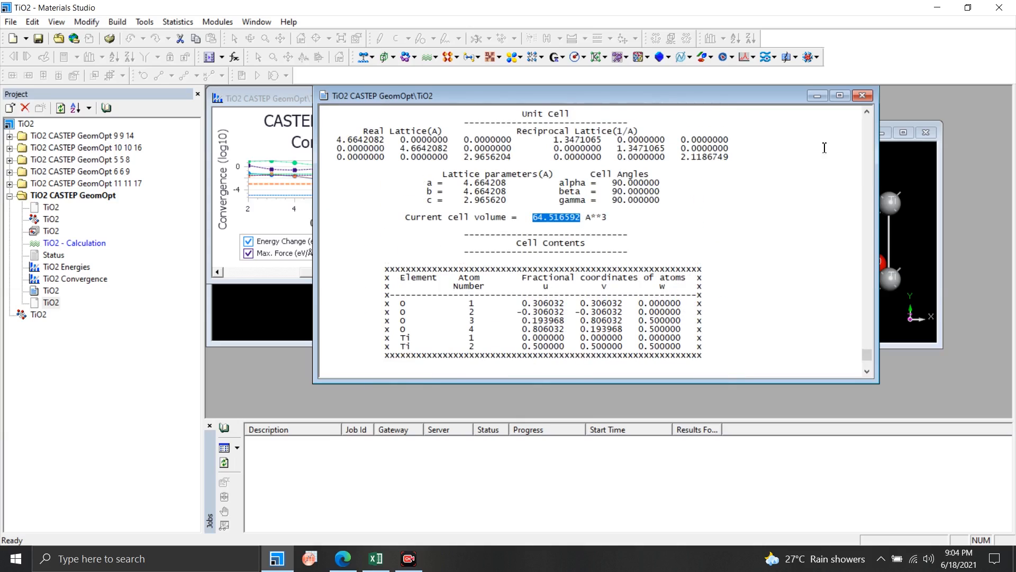
{"action": "left_click", "coordinate": [863, 96]}
Rename the new CASTEP result folder to "TiO2 CASTEP GeomOpt 300".
{"action": "left_click", "coordinate": [98, 197]}
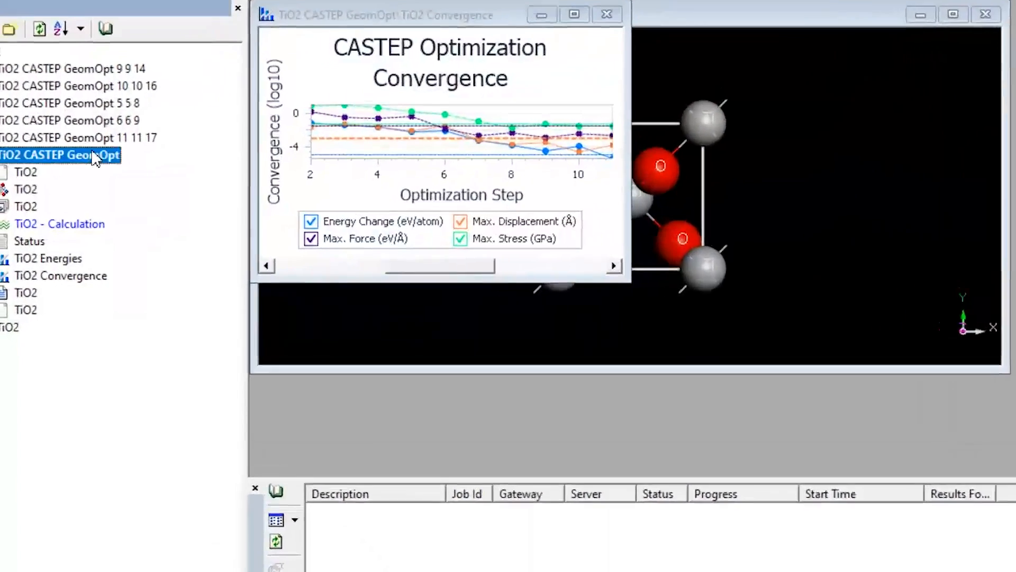
{"action": "left_click", "coordinate": [120, 161]}
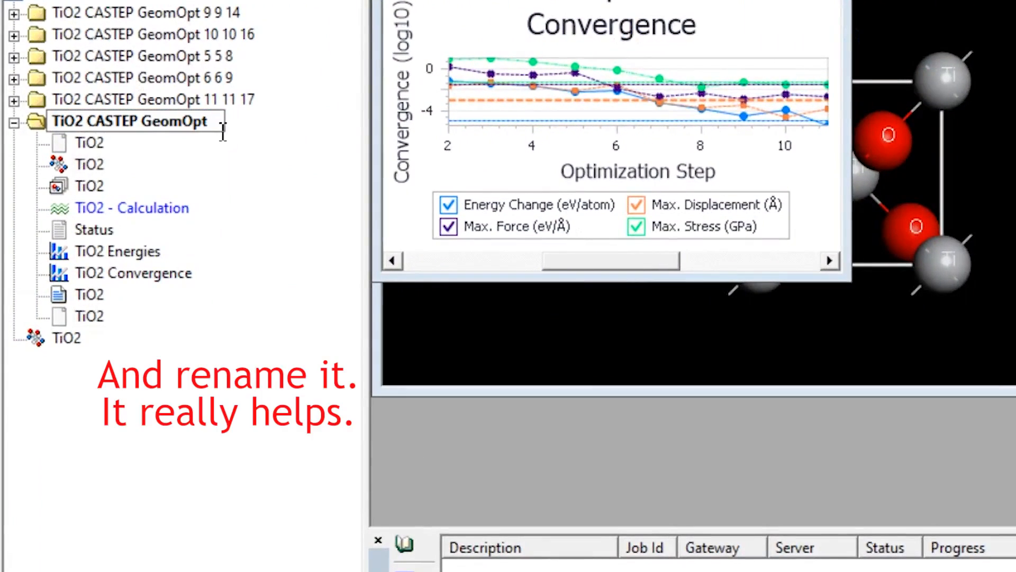
{"action": "type", "text": "300"}
{"action": "key", "text": "Return"}
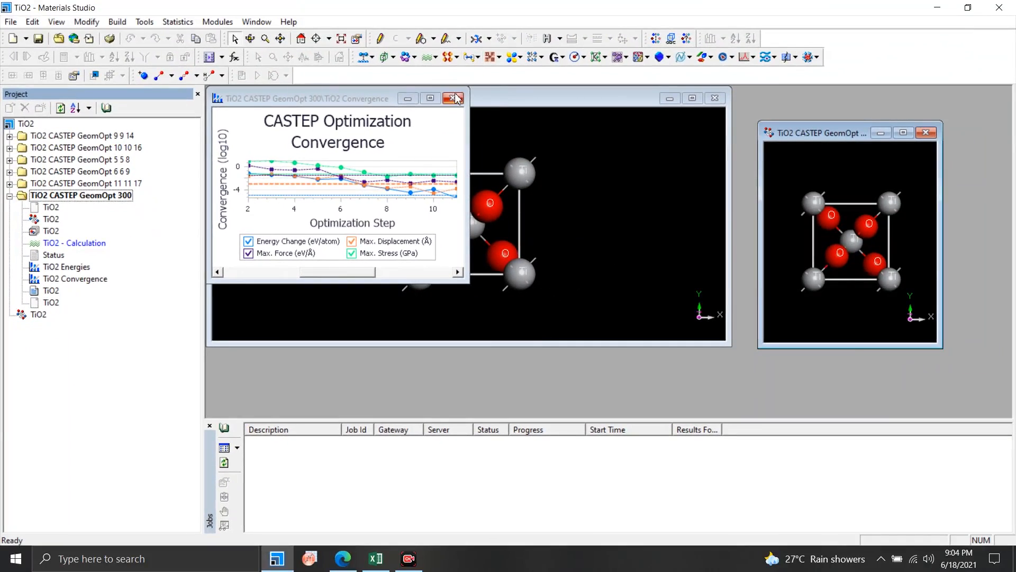
Close the remaining result windows, including the status and optimized structure, leaving only the original TiO2 structure open.
{"action": "left_click", "coordinate": [474, 82]}
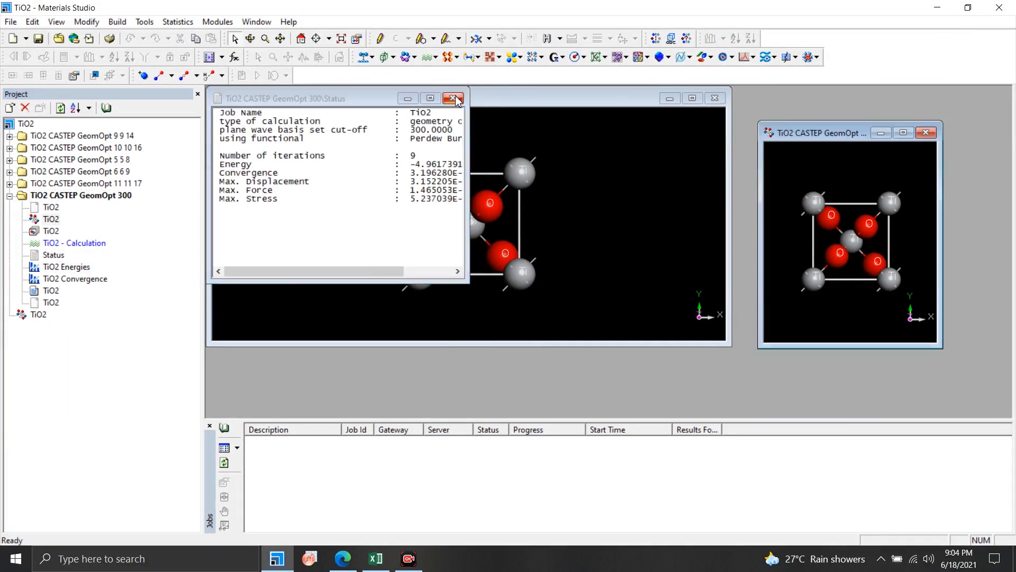
{"action": "left_click", "coordinate": [474, 81]}
{"action": "left_click", "coordinate": [989, 119]}
Set the custom energy cutoff of a new CASTEP calculation to 350 eV and run the TiO2 geometry optimization.
{"action": "left_click", "coordinate": [435, 57]}
{"action": "left_click", "coordinate": [445, 70]}
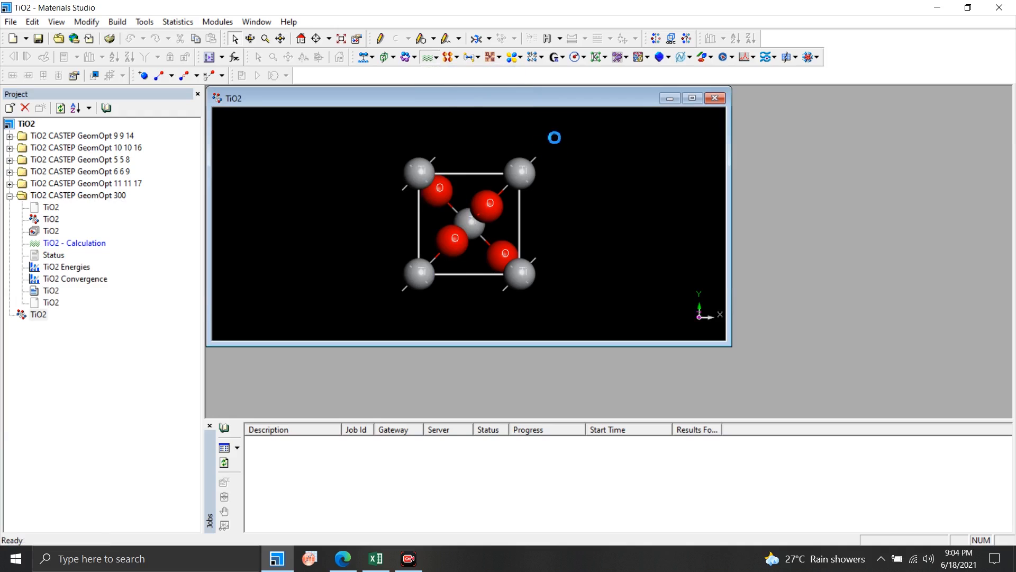
{"action": "left_click", "coordinate": [803, 144]}
{"action": "left_click", "coordinate": [903, 297]}
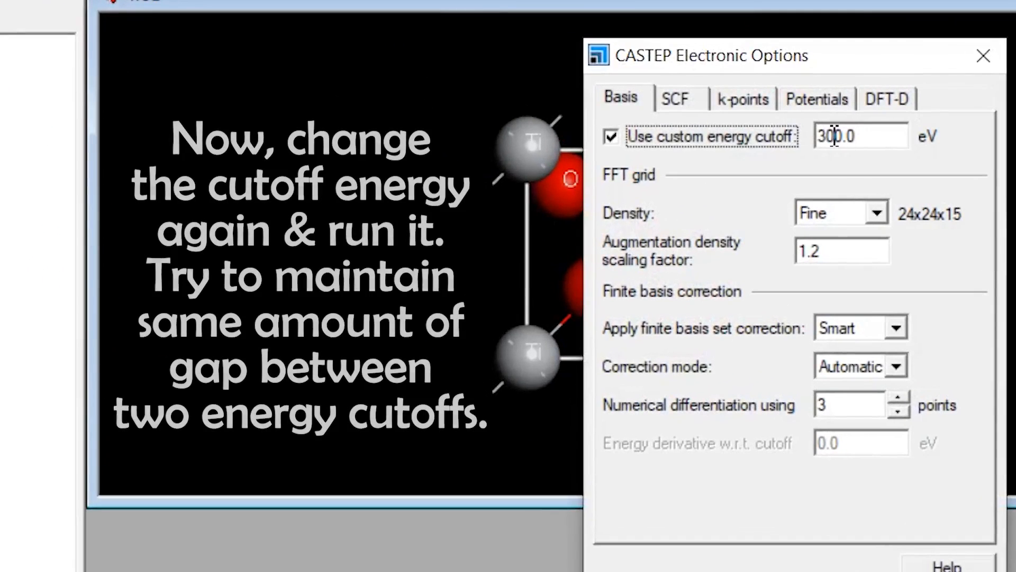
{"action": "left_click_drag", "start_coordinate": [564, 167], "coordinate": [599, 168]}
{"action": "type", "text": "50"}
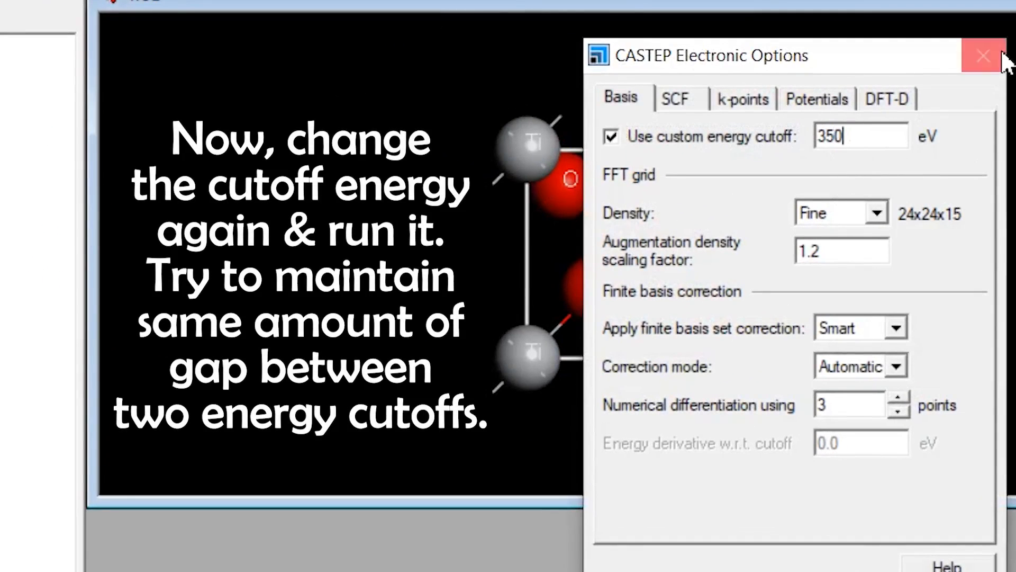
{"action": "left_click", "coordinate": [983, 55]}
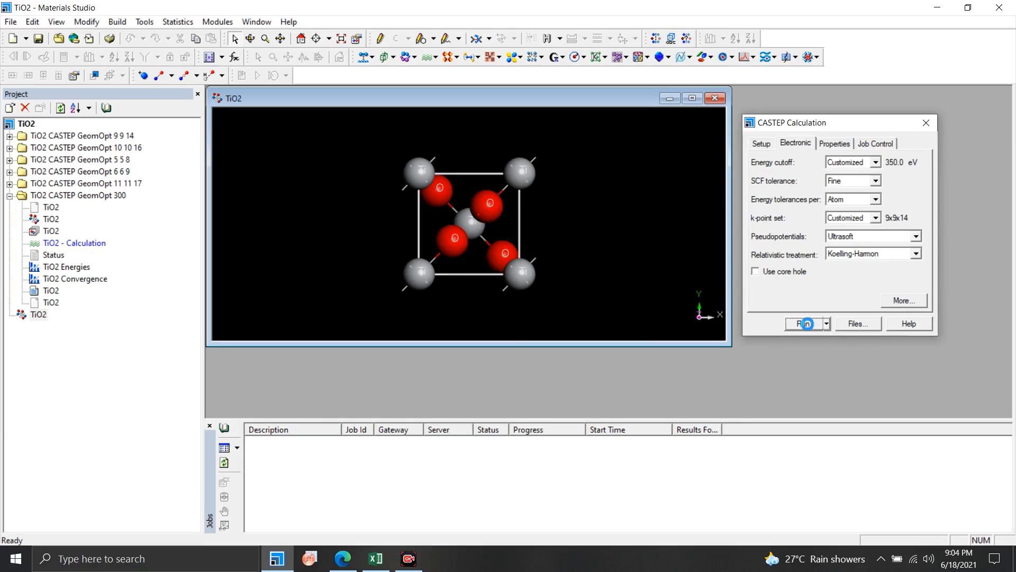
{"action": "left_click", "coordinate": [806, 324]}
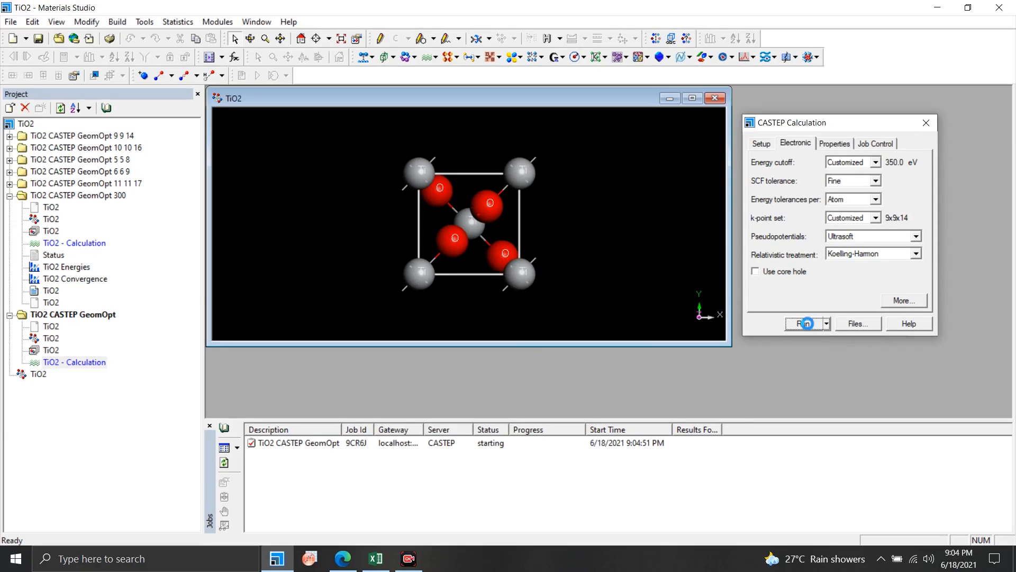
Close the CASTEP calculation settings of the started 350 eV run.
{"action": "left_click", "coordinate": [926, 123]}
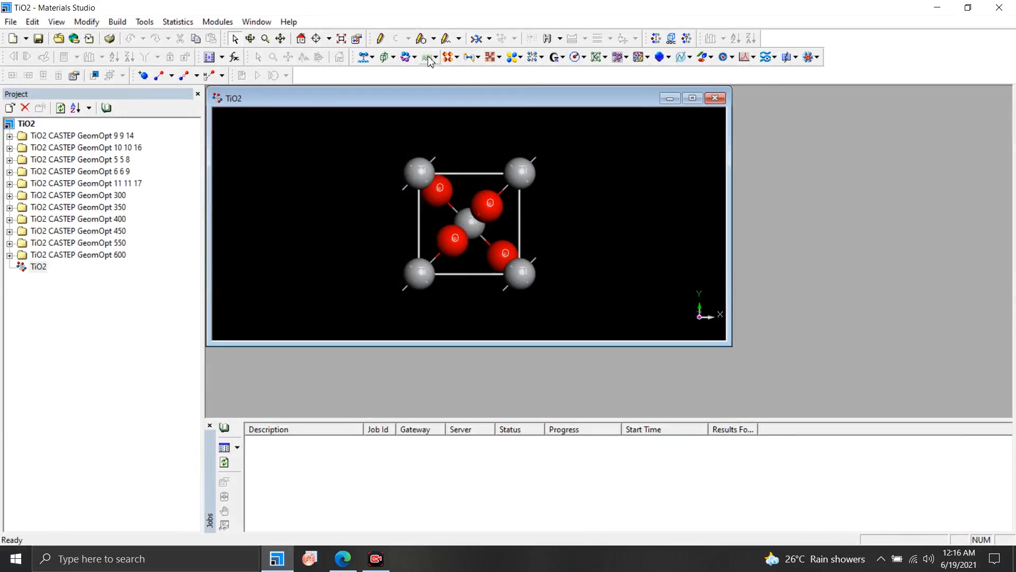
Open the detailed electronic options of a new CASTEP calculation for TiO2 and check its custom k-point grid.
{"action": "left_click", "coordinate": [429, 60]}
{"action": "left_click", "coordinate": [440, 70]}
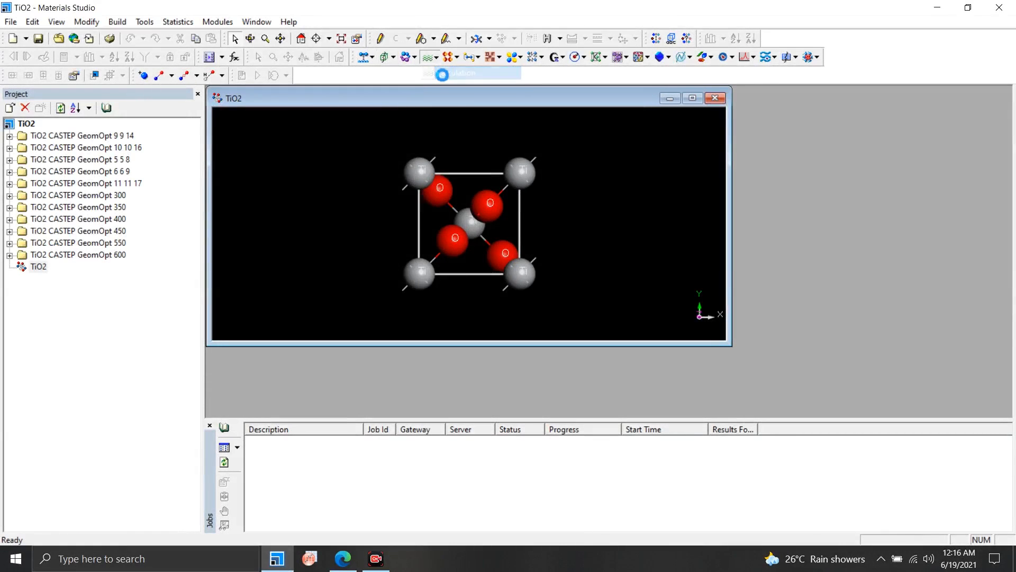
{"action": "left_click", "coordinate": [801, 148]}
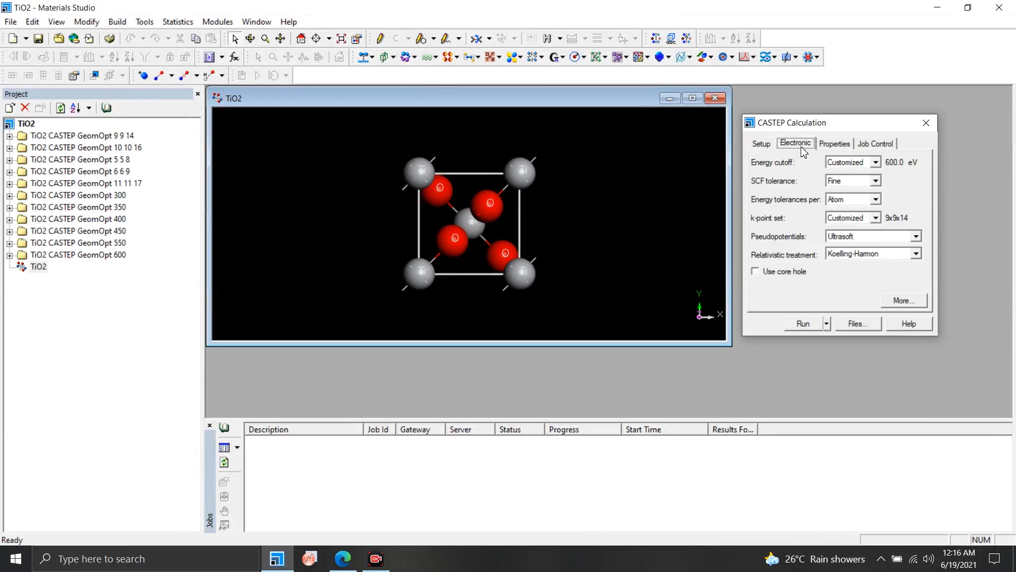
{"action": "left_click", "coordinate": [907, 302]}
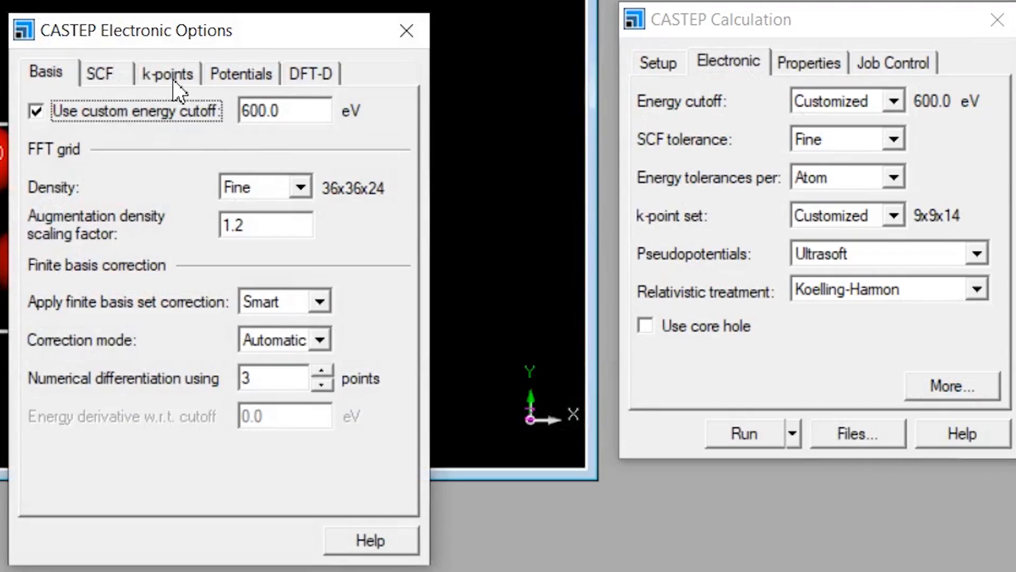
{"action": "left_click", "coordinate": [169, 74]}
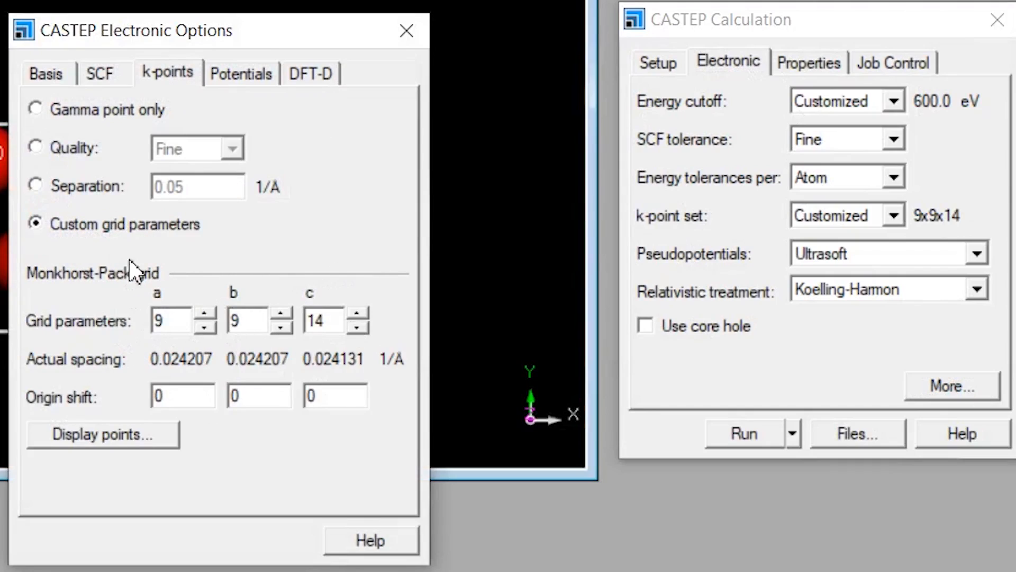
Set the custom energy cutoff to 450 eV, run the TiO2 geometry optimization and close the calculation settings.
{"action": "left_click", "coordinate": [60, 74]}
{"action": "double_click", "coordinate": [286, 111]}
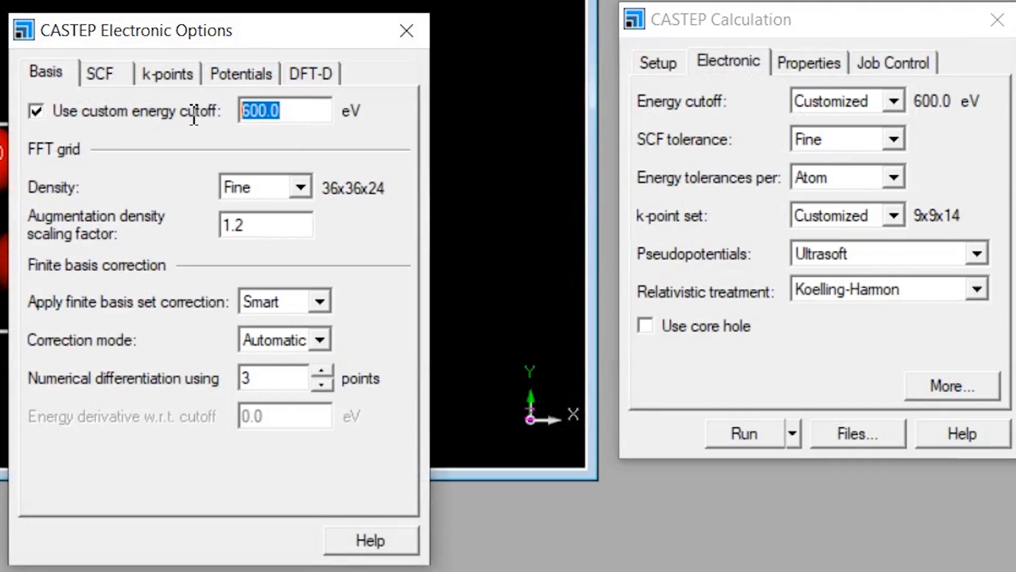
{"action": "type", "text": "450"}
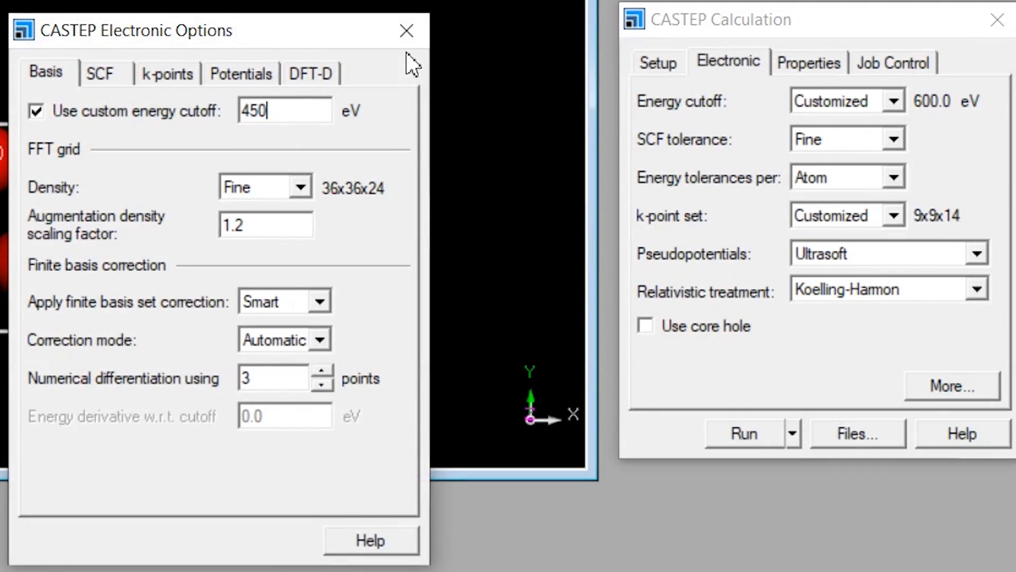
{"action": "left_click", "coordinate": [407, 30]}
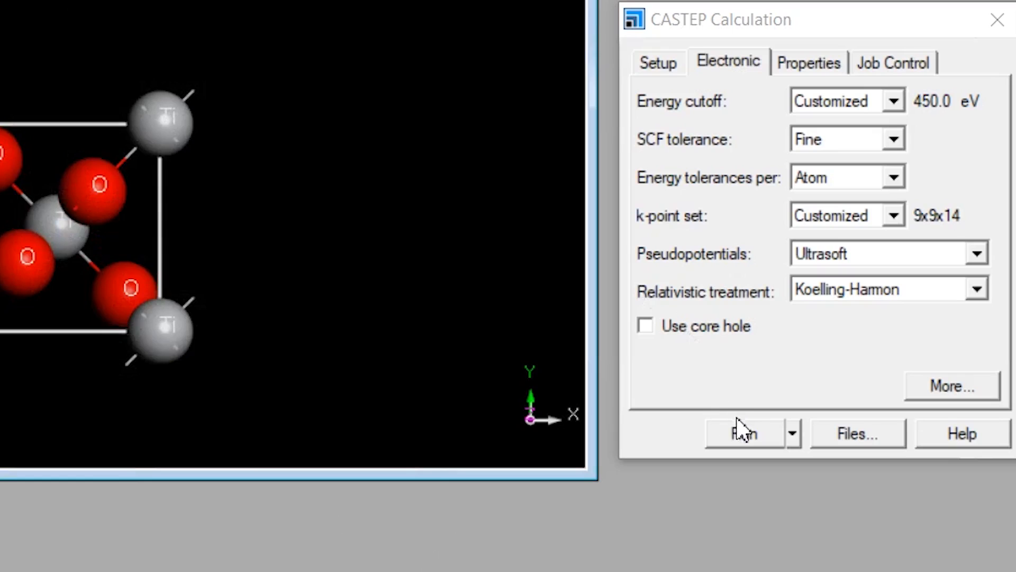
{"action": "left_click", "coordinate": [743, 431]}
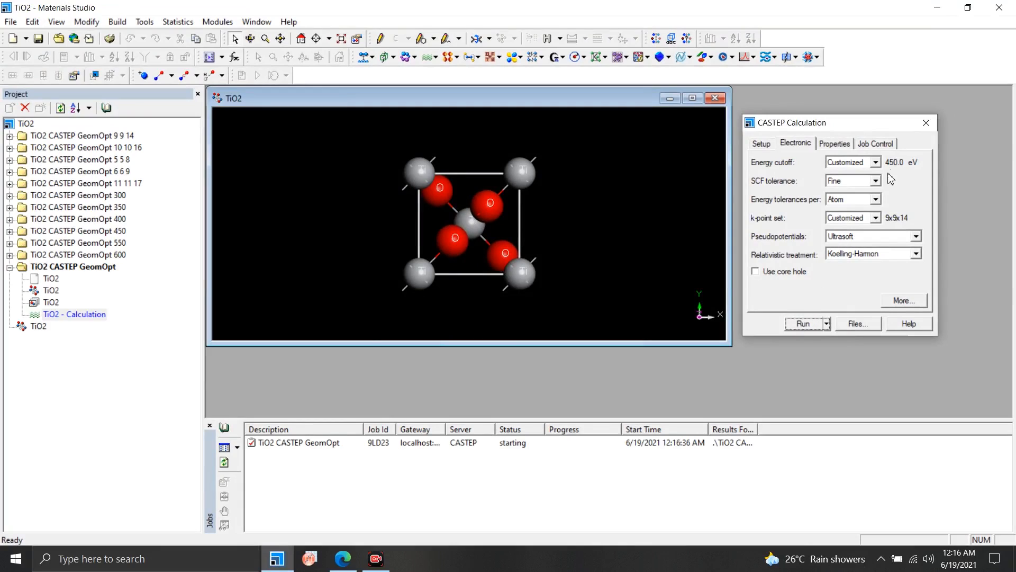
{"action": "left_click", "coordinate": [926, 123]}
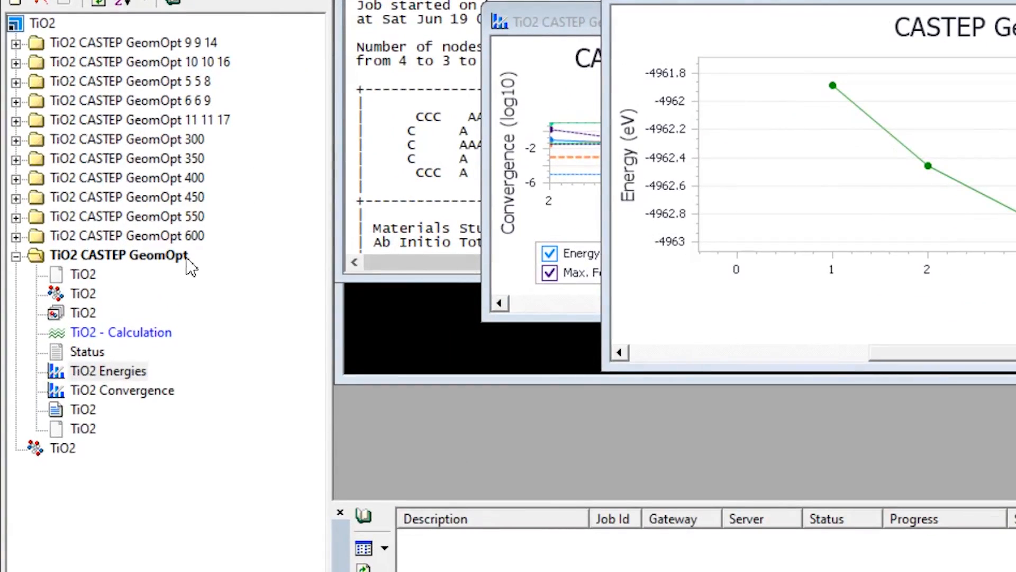
Rename the new CASTEP result folder to "TiO2 CASTEP GeomOpt Final".
{"action": "left_click", "coordinate": [113, 267]}
{"action": "left_click", "coordinate": [182, 257]}
{"action": "left_click", "coordinate": [197, 258]}
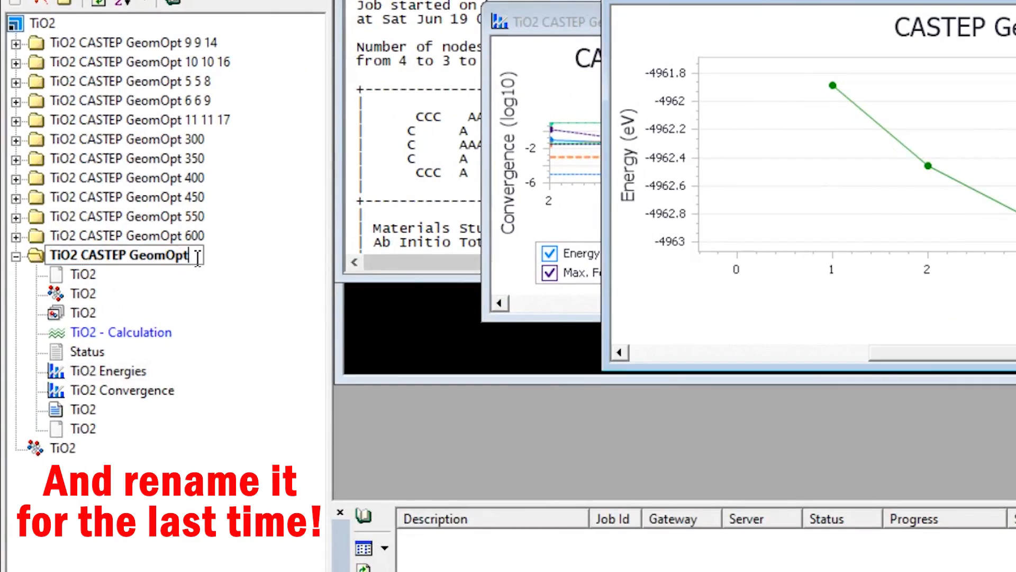
{"action": "type", "text": "Final"}
{"action": "key", "text": "Return"}
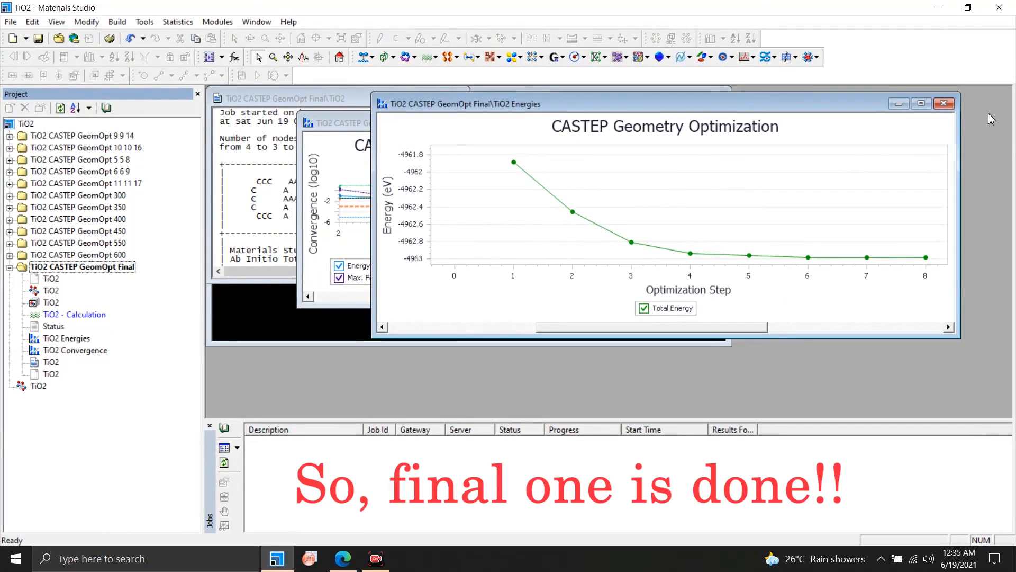
Close the energies, convergence, output text and status result windows, leaving only the original TiO2 structure open.
{"action": "left_click", "coordinate": [944, 101]}
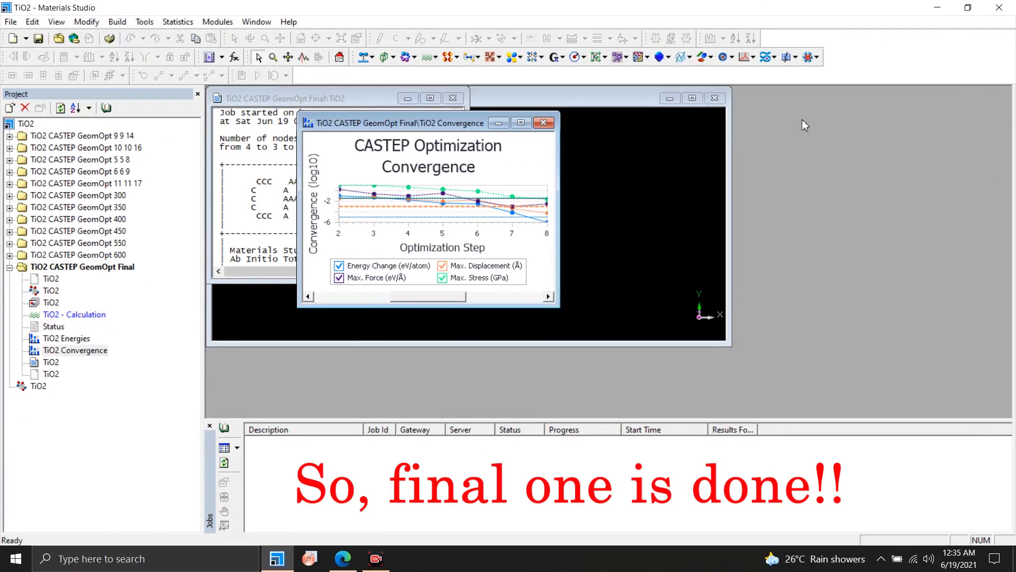
{"action": "left_click", "coordinate": [543, 123]}
{"action": "left_click", "coordinate": [452, 98]}
{"action": "left_click", "coordinate": [453, 98]}
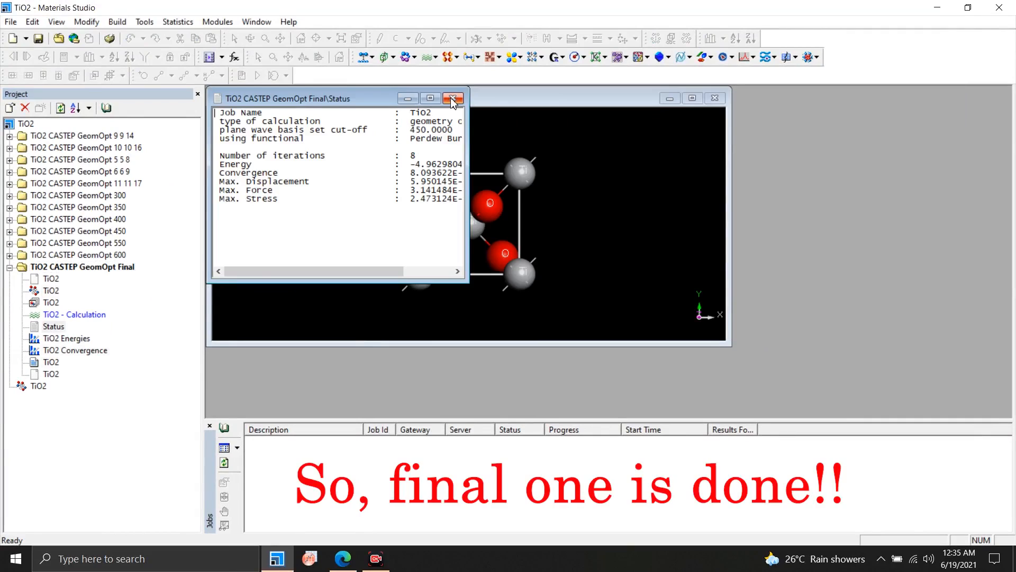
{"action": "left_click", "coordinate": [452, 98]}
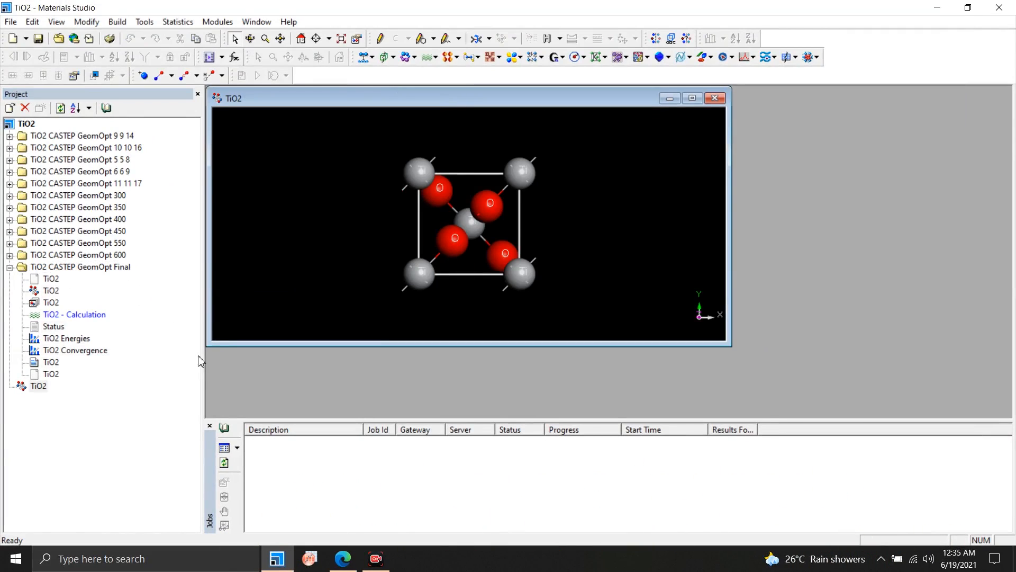